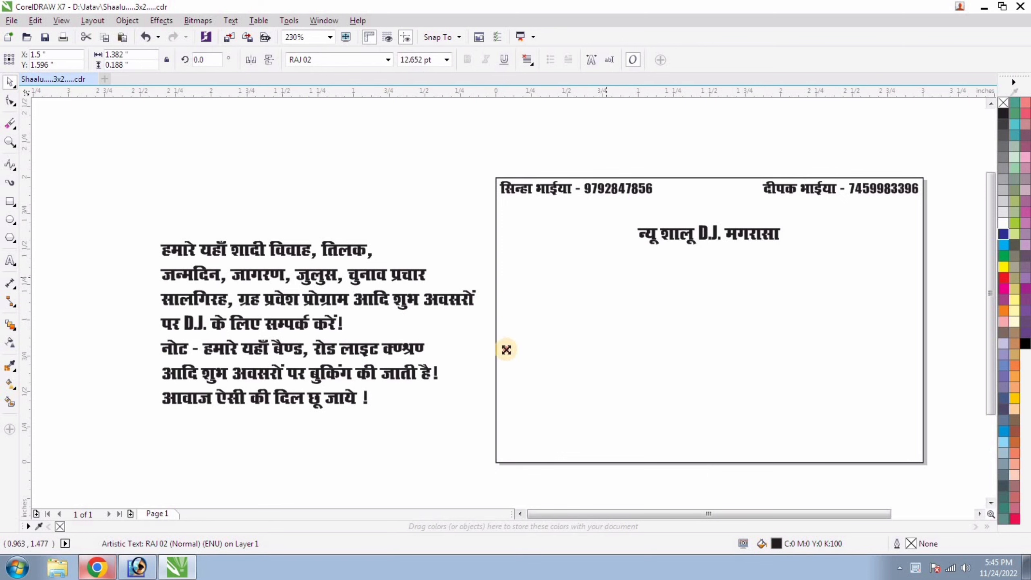
# Enlarge the heading "न्यू शालू D.J. मगरासा" to about 2.88 inches wide so it nearly spans the card.
pyautogui.moveTo(506, 350); pyautogui.dragTo(500, 361)
pyautogui.hotkey('shift', 'F2')
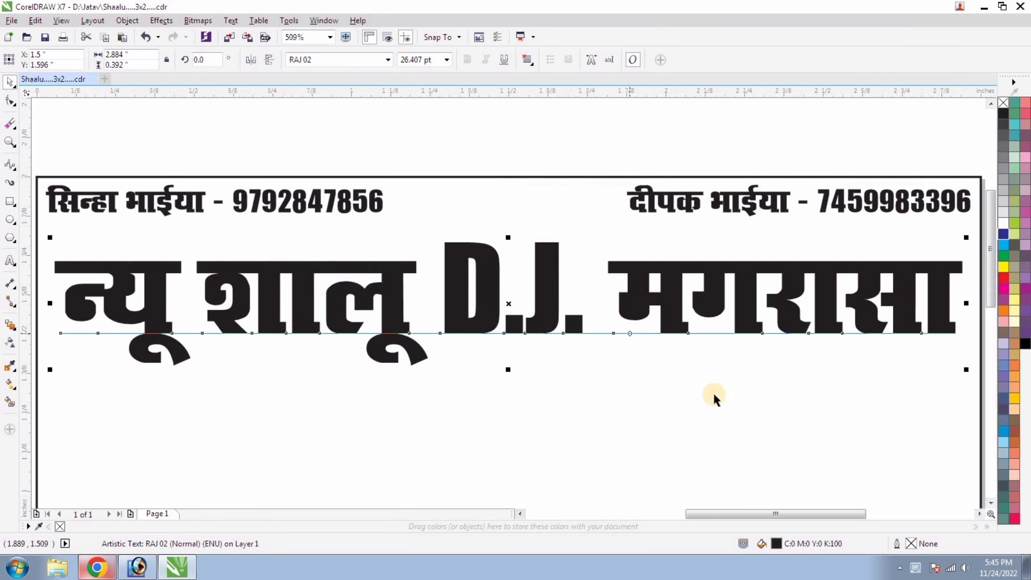
pyautogui.keyDown('shift'); pyautogui.click(715, 395); pyautogui.keyUp('shift')
# Shift the characters of "मगरासा" horizontally by -15% to close the gap after "D.J." in the heading.
pyautogui.click(8, 100)
pyautogui.press('F3')
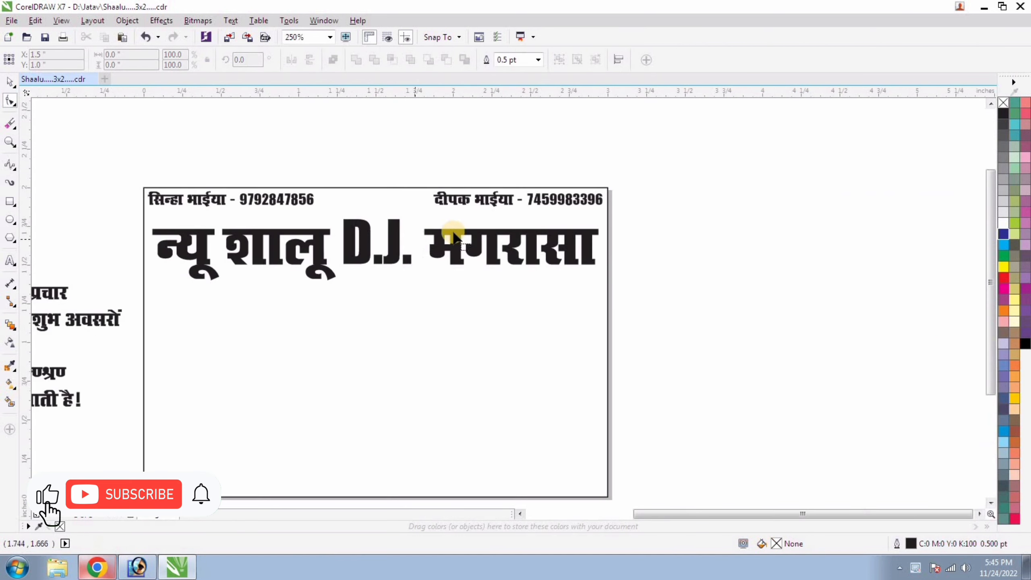
pyautogui.moveTo(424, 231); pyautogui.dragTo(732, 299)
pyautogui.press('Left')
pyautogui.press('Left')
pyautogui.press('Left')
pyautogui.press('Left')
pyautogui.press('Left')
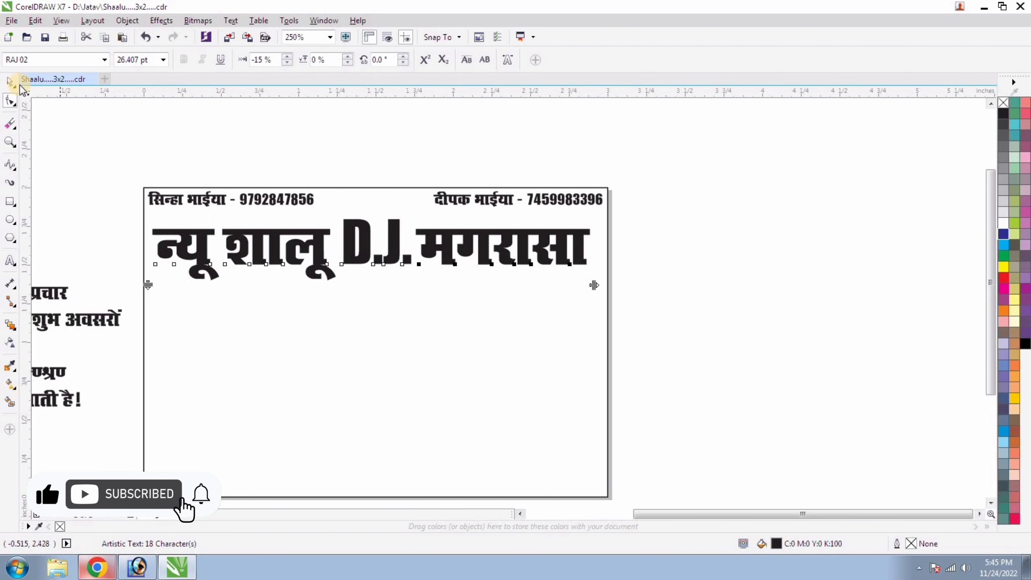
# Reduce the font size of "D.J." within the heading.
pyautogui.click(7, 83)
pyautogui.doubleClick(343, 232)
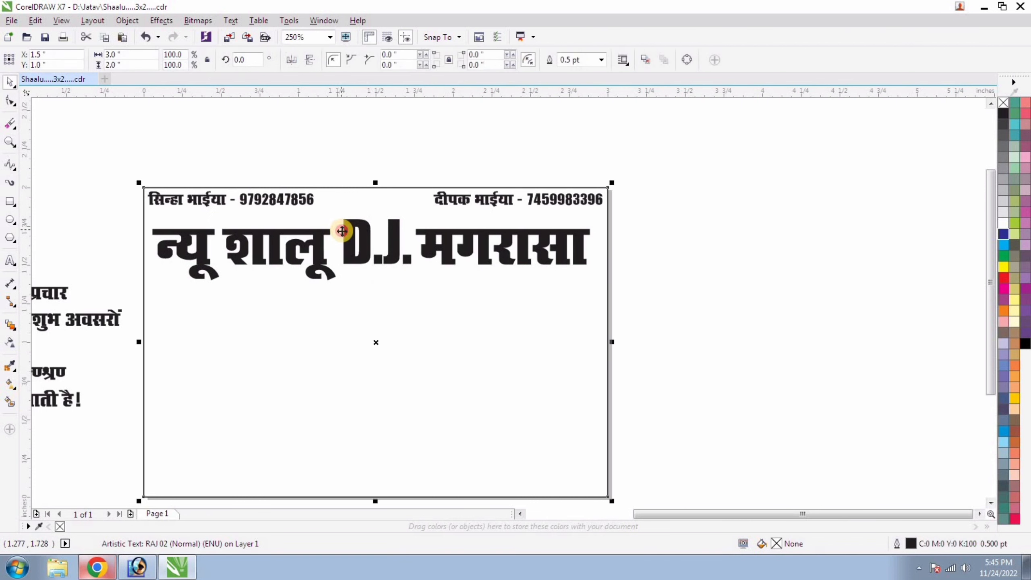
pyautogui.moveTo(341, 237); pyautogui.dragTo(413, 221)
pyautogui.press('ctrl+KP_4')
pyautogui.press('ctrl+KP_4')
pyautogui.press('ctrl+KP_4')
pyautogui.press('ctrl+KP_4')
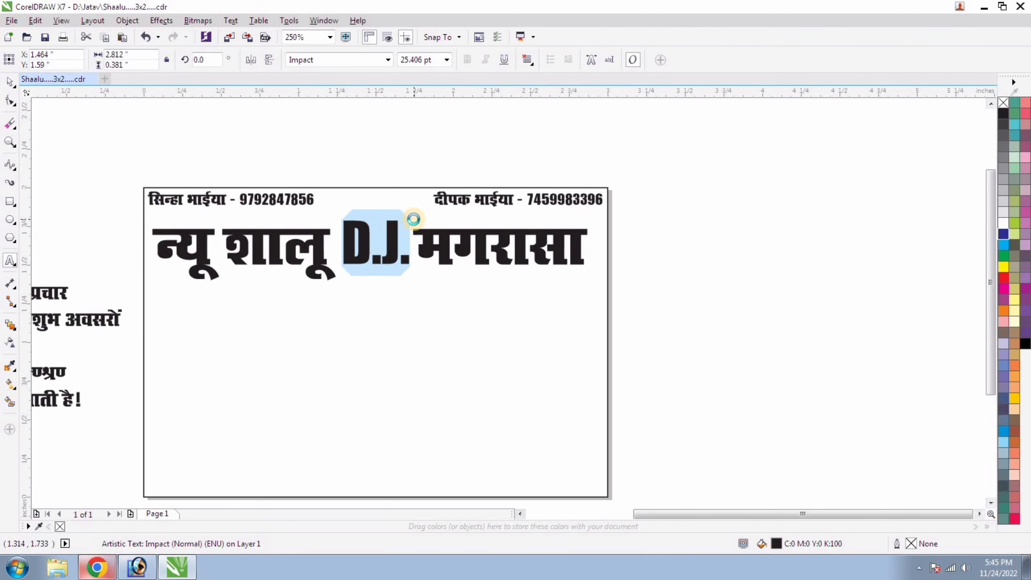
pyautogui.click(8, 83)
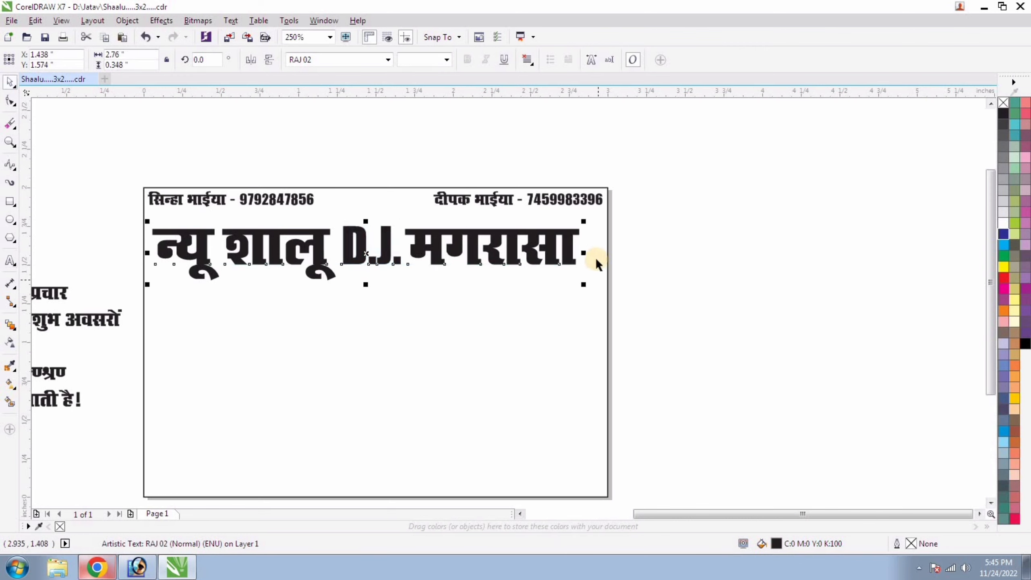
# Stretch the heading to about 2.945 by 0.593 inches and move it up beneath the contact lines.
pyautogui.moveTo(583, 285); pyautogui.dragTo(596, 355)
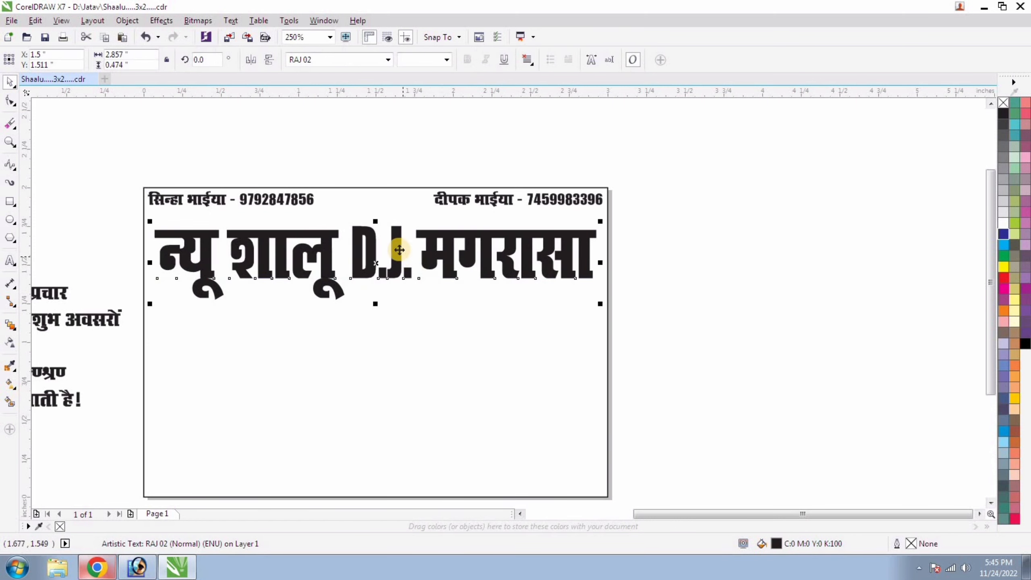
pyautogui.moveTo(396, 247); pyautogui.dragTo(397, 236)
pyautogui.press('Up')
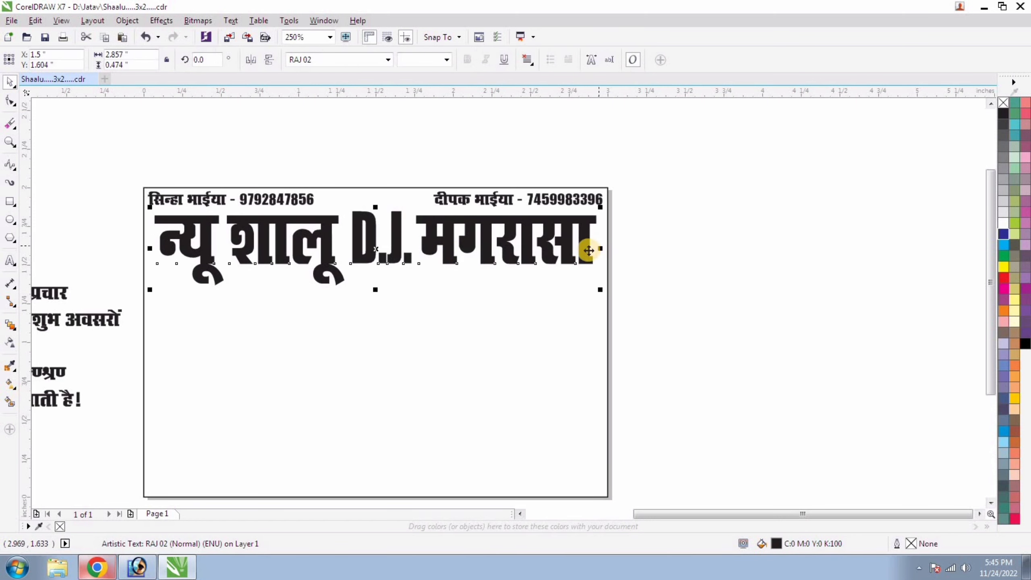
pyautogui.moveTo(585, 258); pyautogui.dragTo(606, 333)
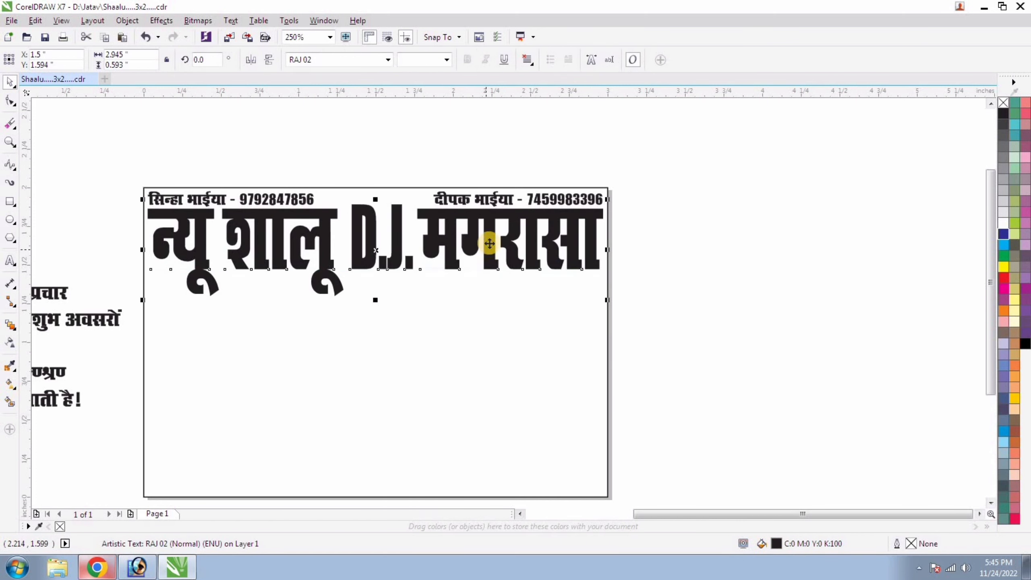
# Fine-tune the heading's vertical position so it sits just clear of the contact lines.
pyautogui.doubleClick(406, 252)
pyautogui.press('Down')
pyautogui.press('Down')
pyautogui.press('Down')
pyautogui.press('Down')
pyautogui.press('Up')
pyautogui.press('Up')
pyautogui.press('Up')
pyautogui.press('Up')
pyautogui.press('Up')
pyautogui.press('Up')
pyautogui.press('Up')
pyautogui.press('Up')
pyautogui.press('Up')
pyautogui.press('Up')
pyautogui.press('Up')
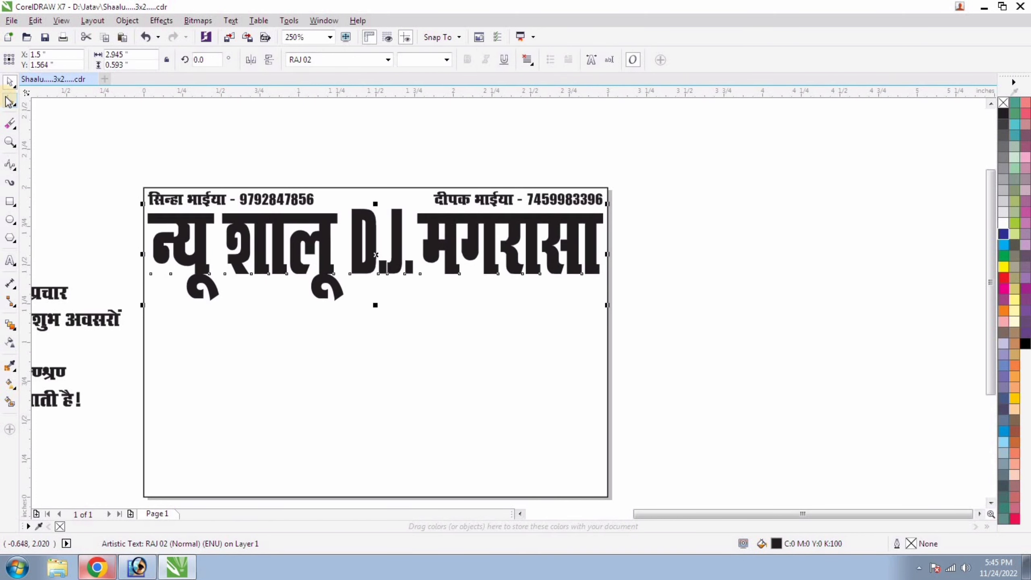
# Raise the ू vowel signs of "न्यू" and "शालू" in the heading closer to their letters.
pyautogui.click(10, 101)
pyautogui.click(208, 274)
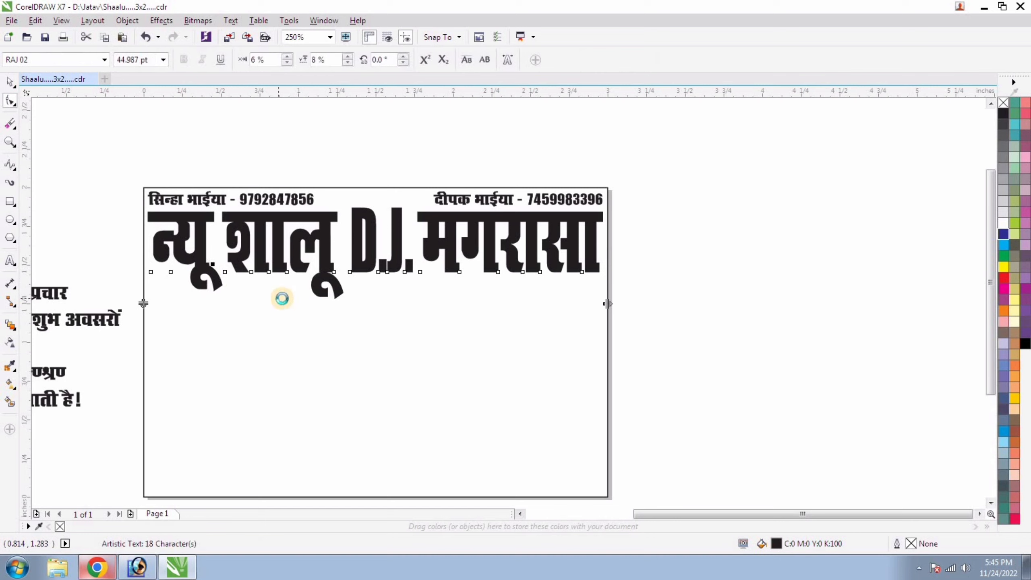
pyautogui.click(332, 274)
pyautogui.moveTo(334, 283); pyautogui.dragTo(335, 297)
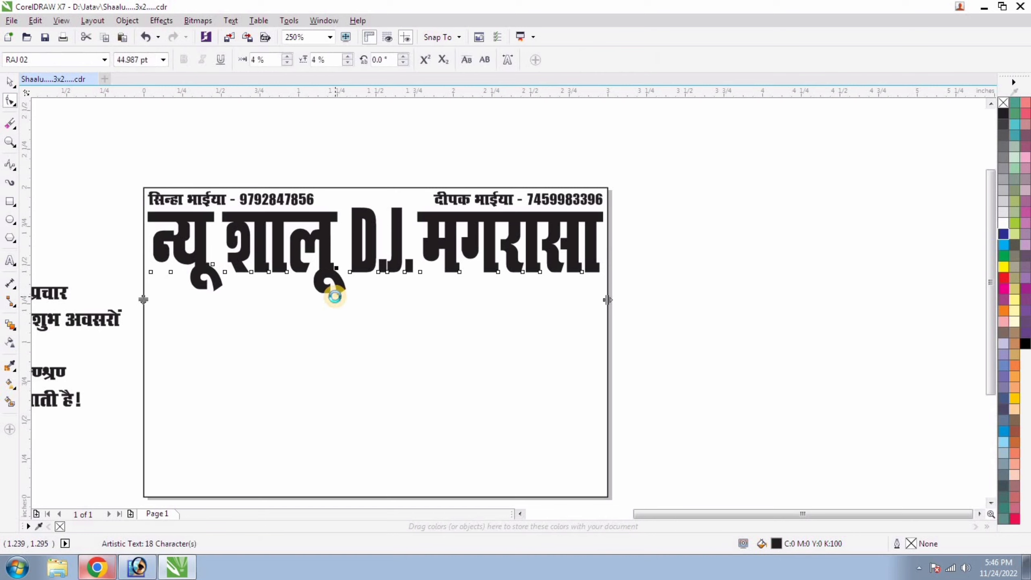
pyautogui.click(10, 83)
pyautogui.click(145, 145)
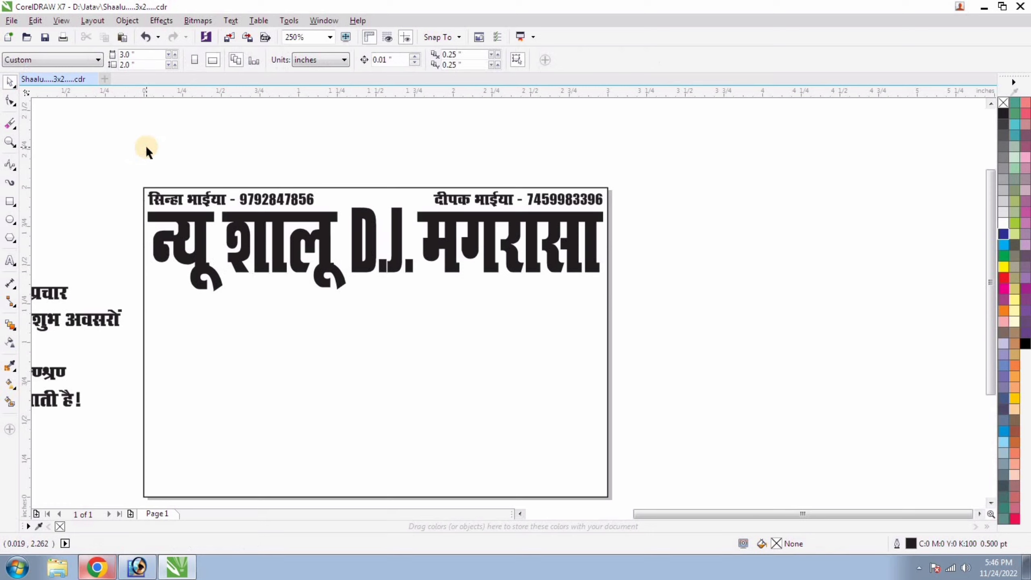
# Split the first four lines of the body text, ending in "सम्पर्क करें!", into a separate text object.
pyautogui.press('F4')
pyautogui.click(153, 224)
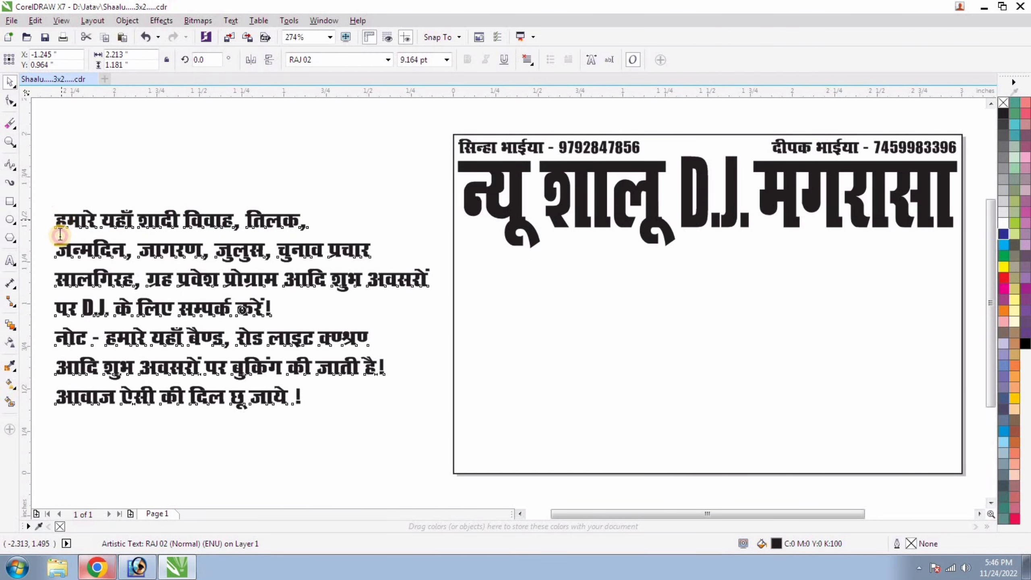
pyautogui.moveTo(61, 221); pyautogui.dragTo(307, 311)
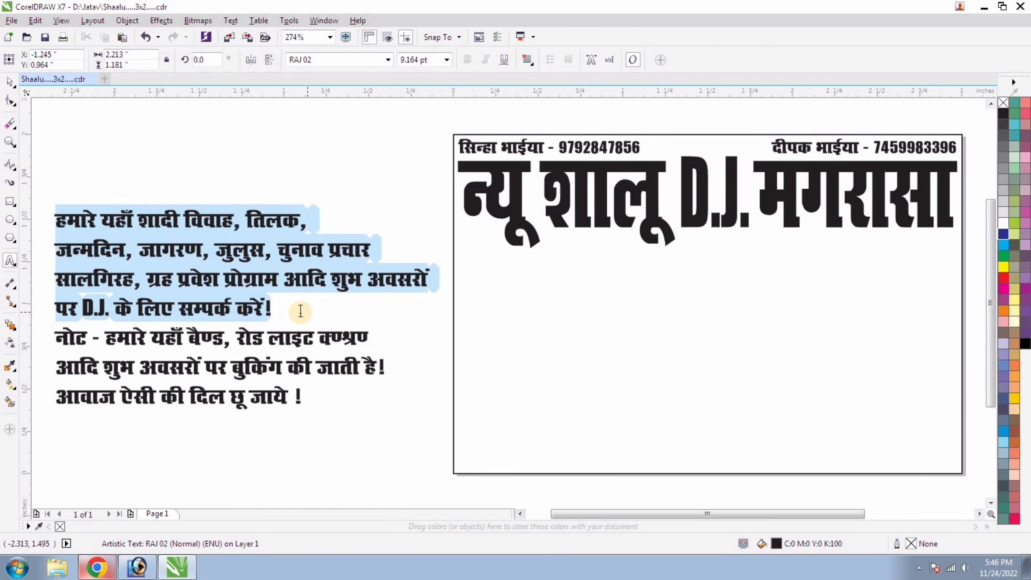
pyautogui.press('Delete')
pyautogui.click(228, 162)
pyautogui.hotkey('ctrl', 'v')
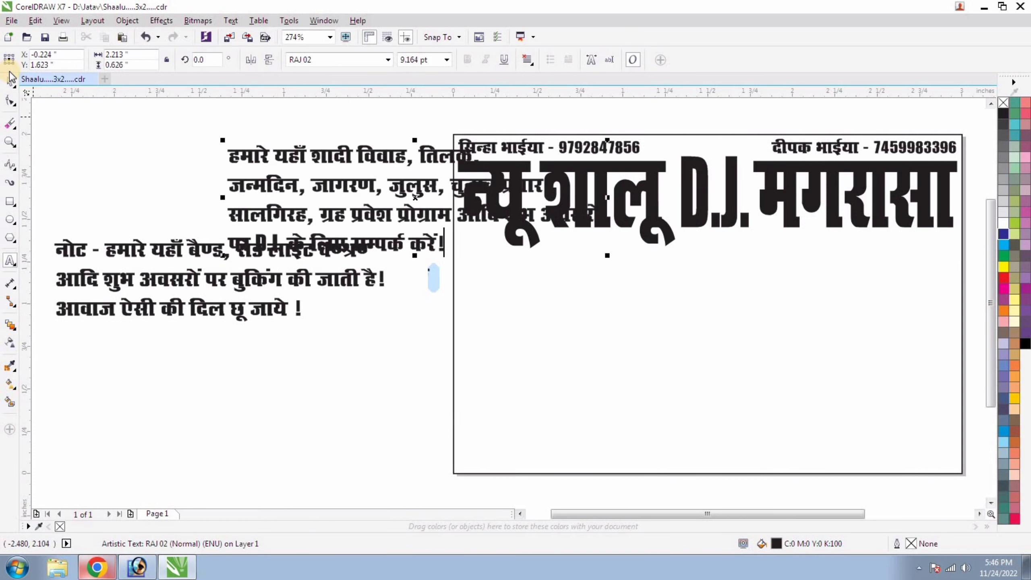
# Center-align the four-line text and place it centred horizontally on the card below the heading.
pyautogui.click(525, 60)
pyautogui.click(554, 104)
pyautogui.keyDown('shift'); pyautogui.click(575, 323); pyautogui.keyUp('shift')
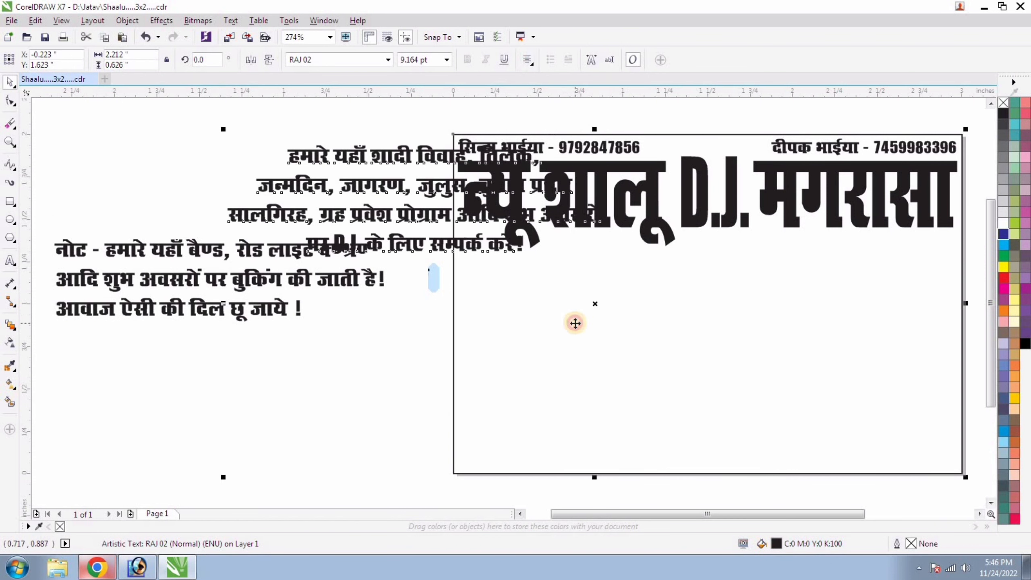
pyautogui.press('c')
pyautogui.keyDown('shift'); pyautogui.click(683, 264); pyautogui.keyUp('shift')
pyautogui.moveTo(695, 290); pyautogui.dragTo(702, 356)
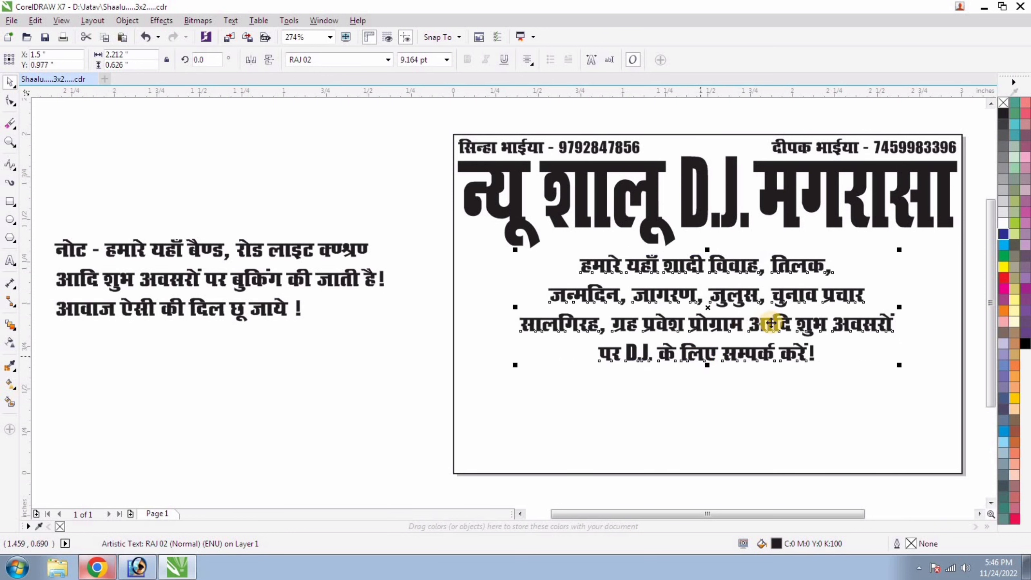
# Rebreak the four-line text so its last line starts with "शुभ अवसरों", and scale it down to 8.194 pt.
pyautogui.doubleClick(800, 325)
pyautogui.press('Return')
pyautogui.press('BackSpace')
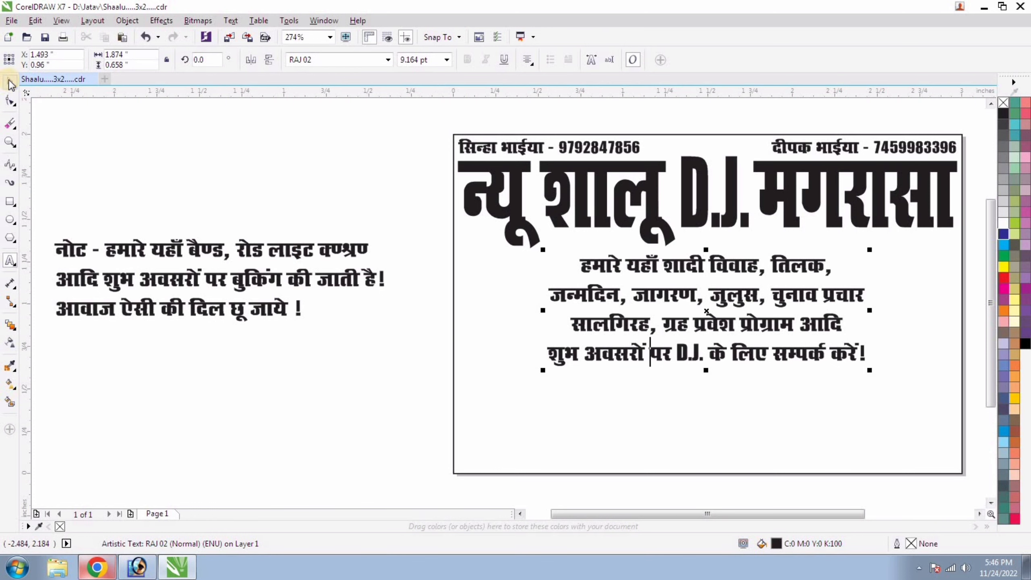
pyautogui.moveTo(545, 370)
pyautogui.mouseDown()
pyautogui.moveTo(576, 362)
pyautogui.moveTo(546, 380)
pyautogui.mouseUp()
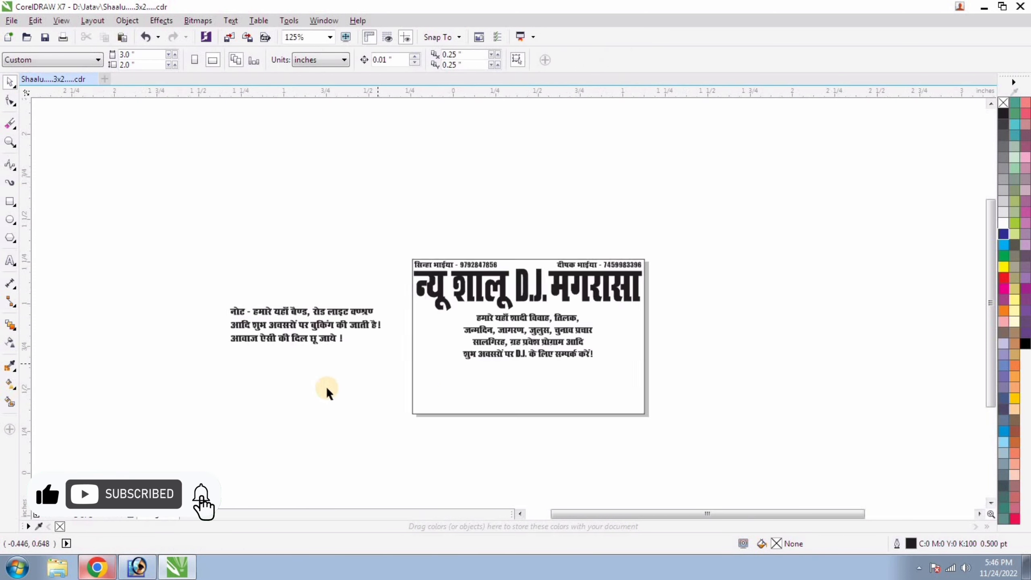
# Split the line "आवाज ऐसी की दिल छू जाये !" from the note into a separate text object below it.
pyautogui.click(188, 325)
pyautogui.moveTo(189, 330); pyautogui.dragTo(202, 360)
pyautogui.doubleClick(83, 354)
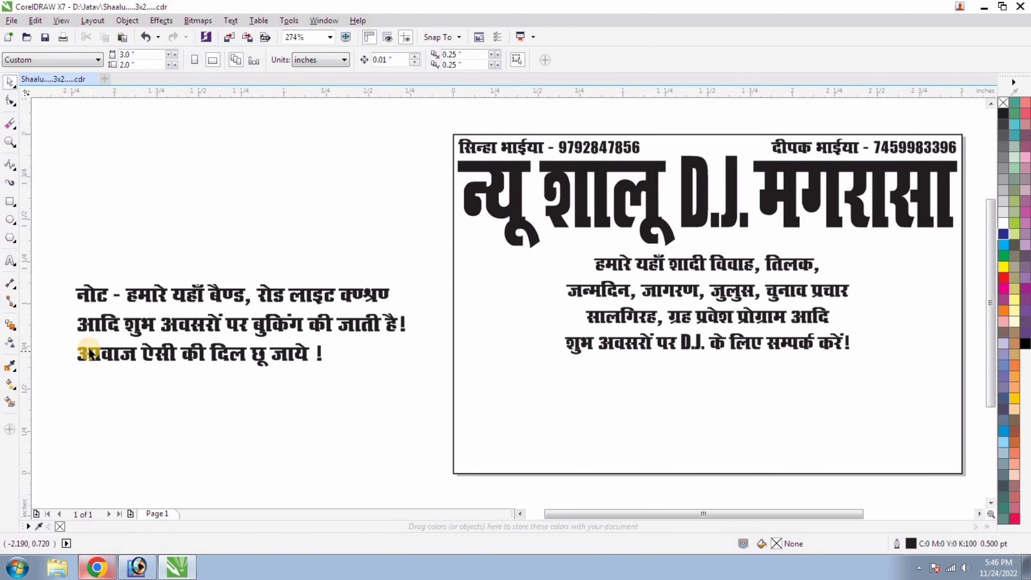
pyautogui.moveTo(83, 353); pyautogui.dragTo(394, 352)
pyautogui.hotkey('ctrl', 'x')
pyautogui.click(231, 423)
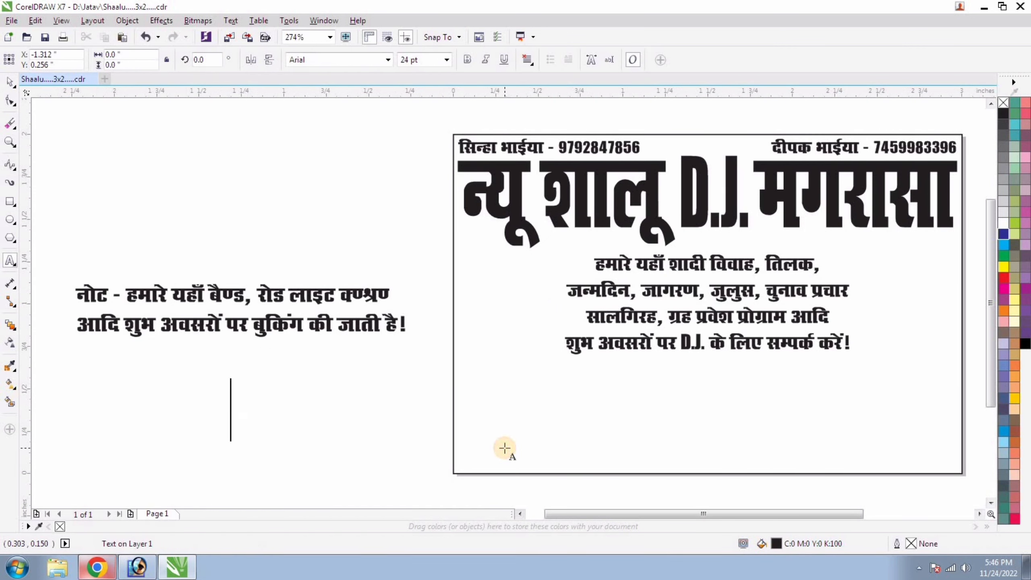
pyautogui.hotkey('ctrl', 'v')
pyautogui.moveTo(277, 424); pyautogui.dragTo(137, 427)
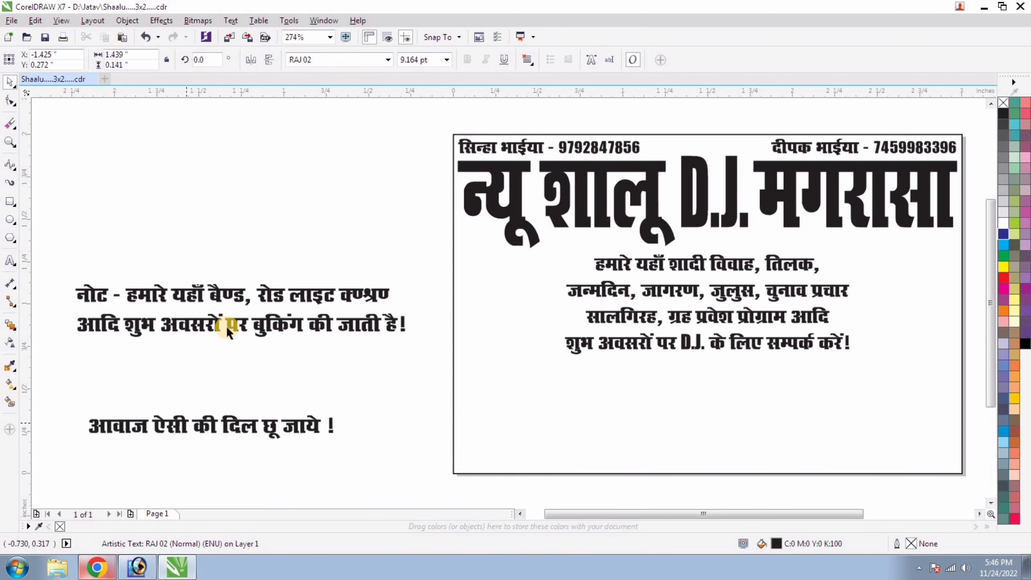
# Move the two-line note onto the card and center the slogan horizontally beneath it near the card's bottom edge.
pyautogui.moveTo(179, 329); pyautogui.dragTo(624, 458)
pyautogui.click(266, 429)
pyautogui.keyDown('shift'); pyautogui.click(623, 456); pyautogui.keyUp('shift')
pyautogui.press('c')
pyautogui.keyDown('shift'); pyautogui.click(550, 460); pyautogui.keyUp('shift')
# Change the slogan's font to RAJ 05.
pyautogui.press('F2')
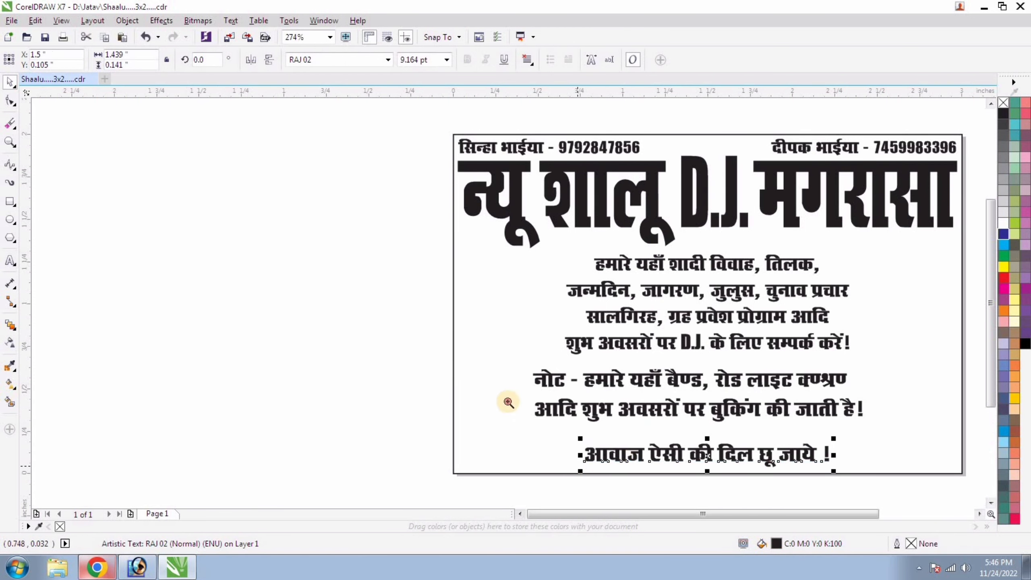
pyautogui.moveTo(508, 401); pyautogui.dragTo(936, 516)
pyautogui.click(386, 60)
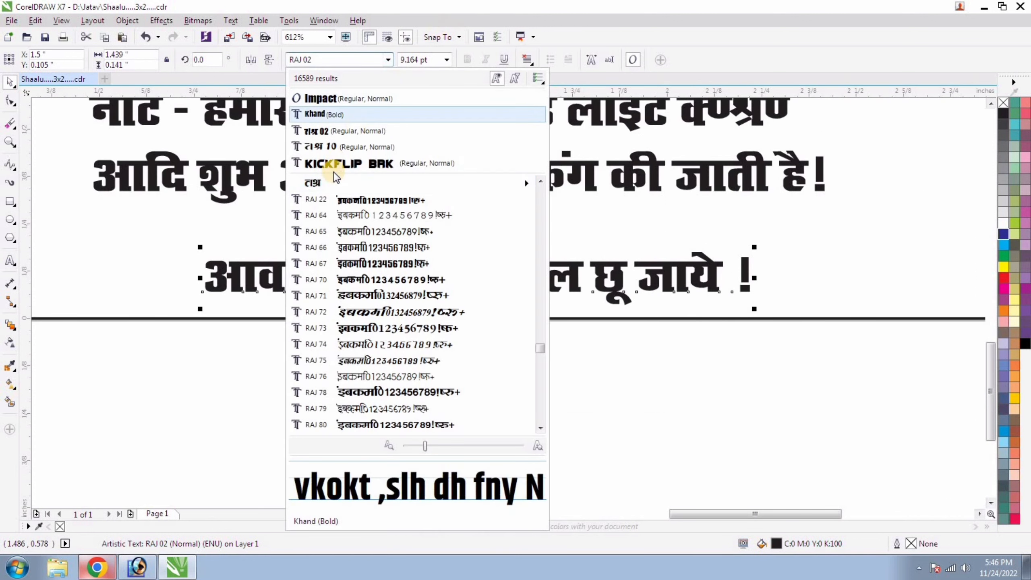
pyautogui.moveTo(339, 188)
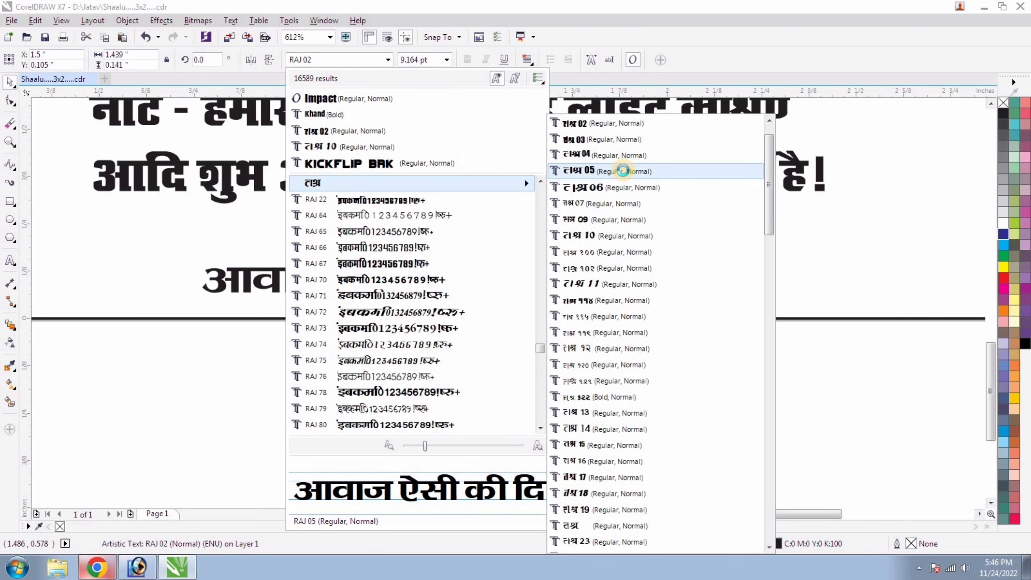
pyautogui.click(623, 172)
pyautogui.hotkey('shift', 'F4')
# Enlarge the slogan to about 2.65 inches wide and remove the space before its exclamation mark.
pyautogui.click(639, 492)
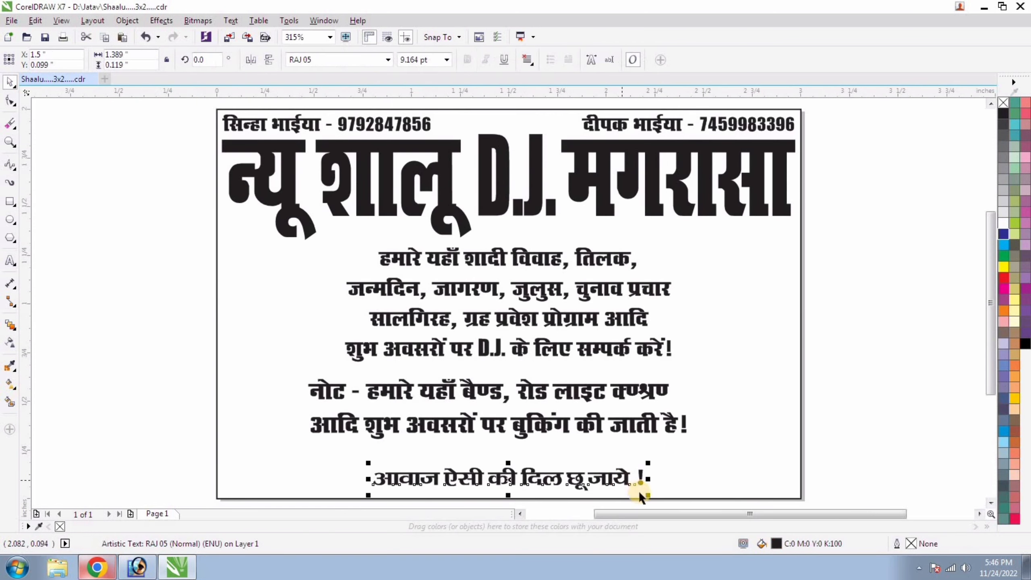
pyautogui.moveTo(746, 504); pyautogui.dragTo(746, 476)
pyautogui.press('Up')
pyautogui.moveTo(508, 413); pyautogui.dragTo(508, 415)
pyautogui.doubleClick(757, 432)
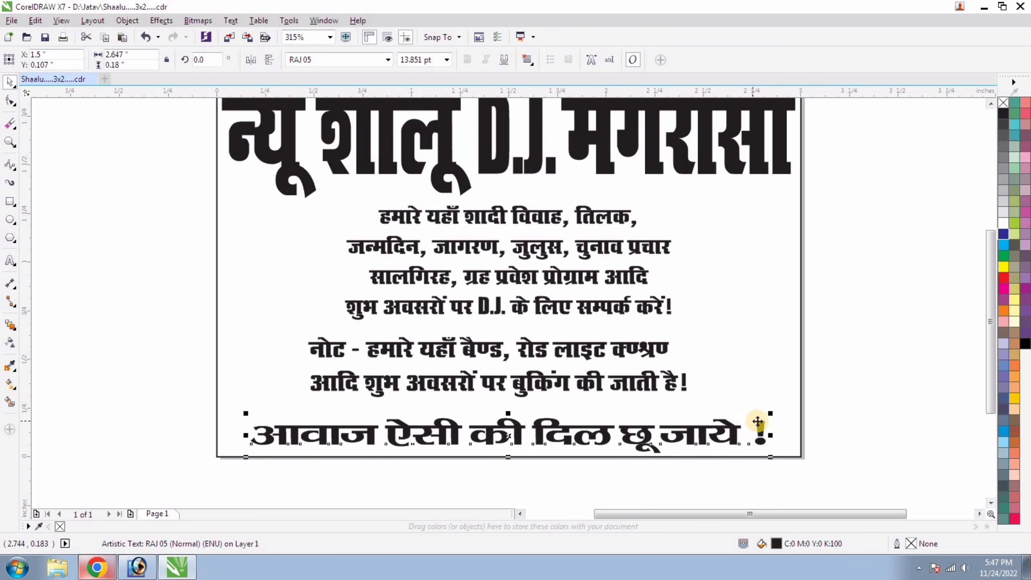
# Draw a rectangle about 3.55 by 0.55 inches over the card's bottom edge with red fill and outline.
pyautogui.click(11, 201)
pyautogui.moveTo(197, 415); pyautogui.dragTo(889, 490)
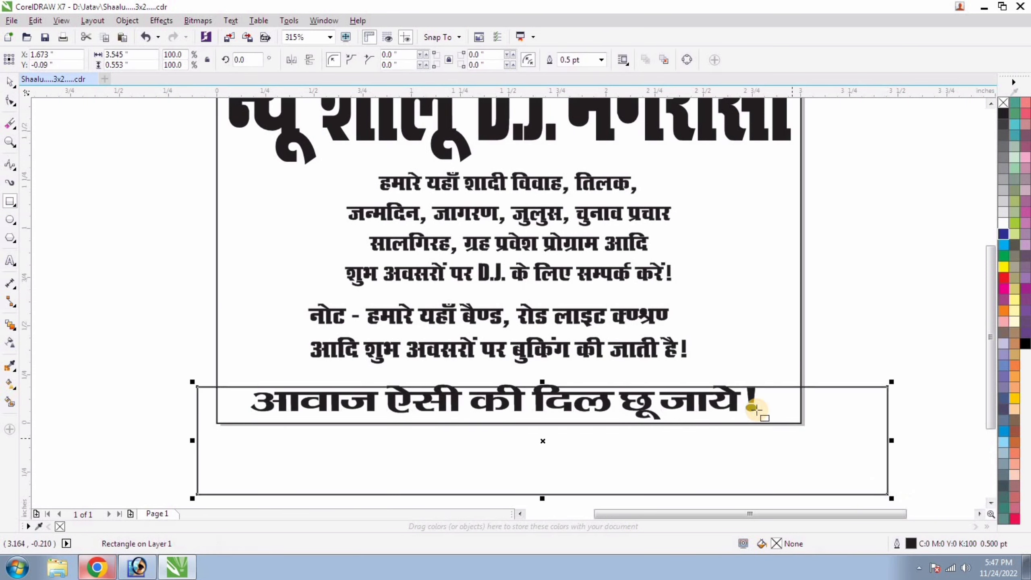
pyautogui.click(1002, 278)
pyautogui.rightClick(1002, 279)
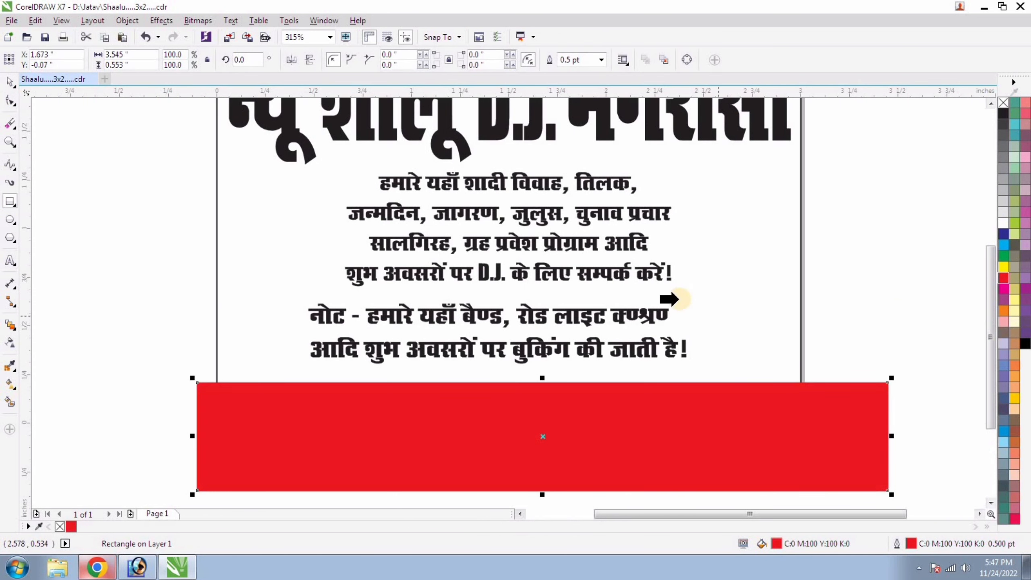
# PowerClip the red rectangle inside the card frame and color the slogan yellow.
pyautogui.click(678, 300)
pyautogui.click(300, 393)
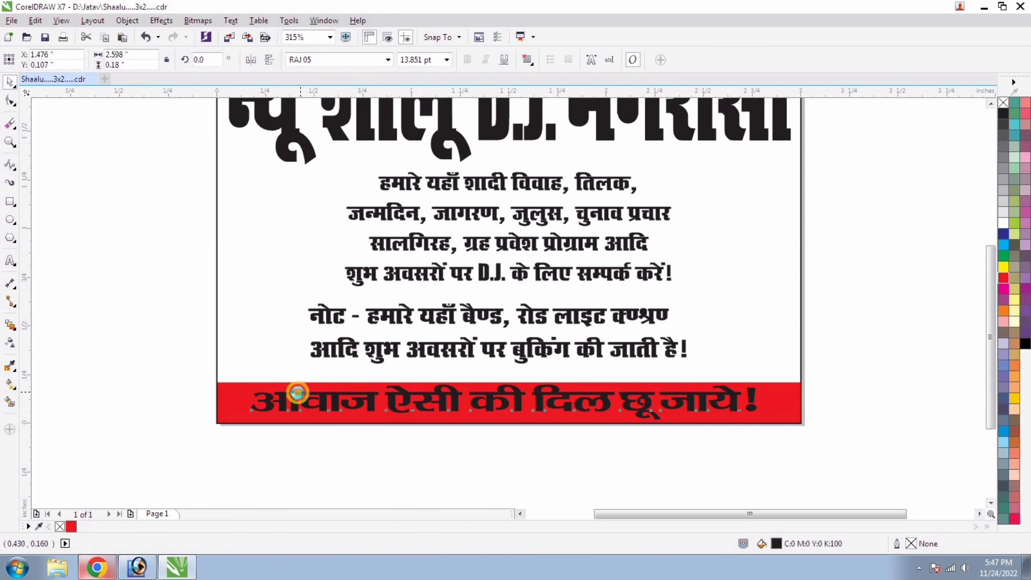
pyautogui.click(1003, 266)
# Set the garbled word at the end of the note's first line in Impact at 8.164 pt to read D.J.
pyautogui.scroll(2, 895, 203)
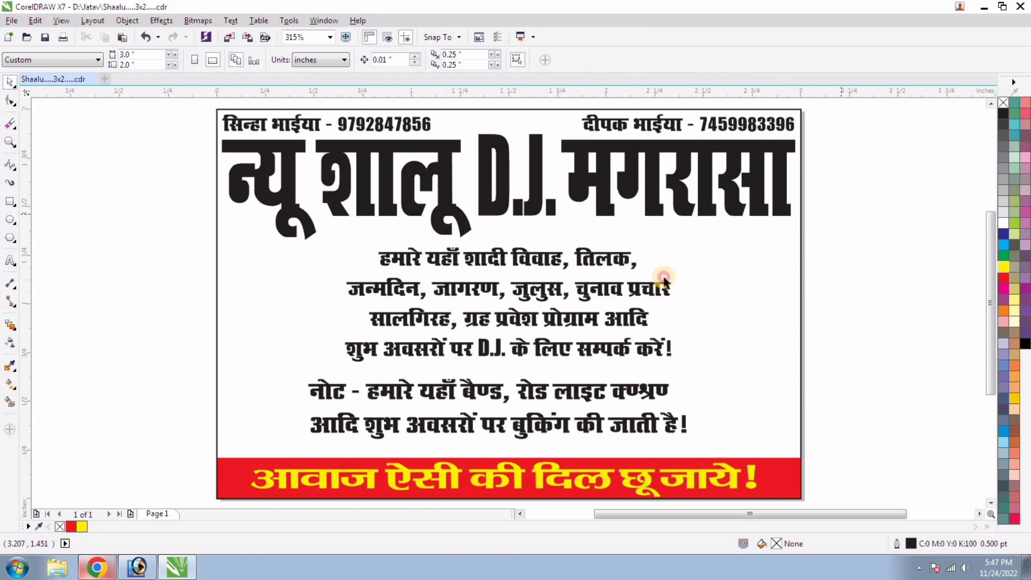
pyautogui.click(483, 319)
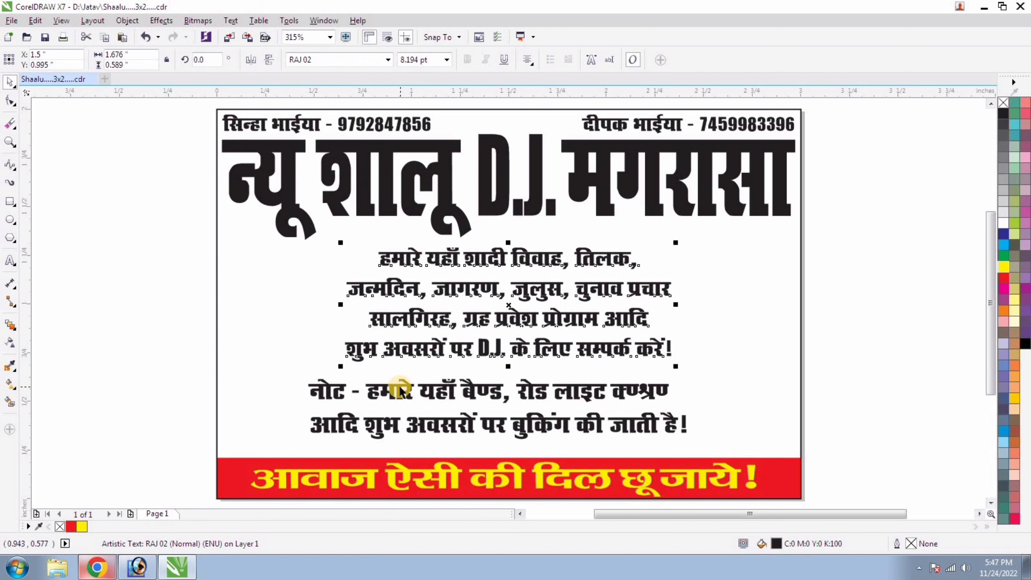
pyautogui.click(311, 423)
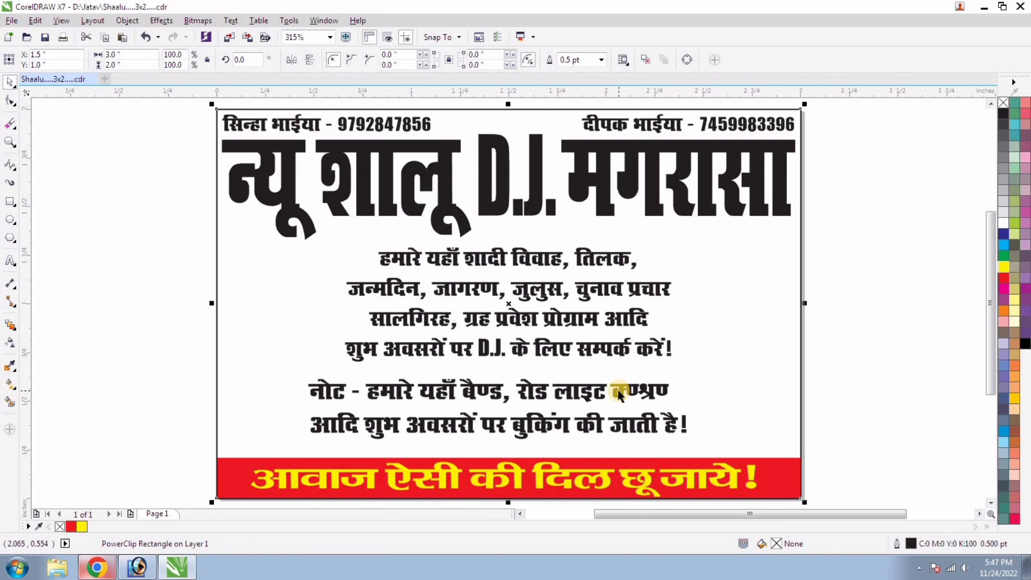
pyautogui.doubleClick(617, 393)
pyautogui.moveTo(613, 391); pyautogui.dragTo(699, 386)
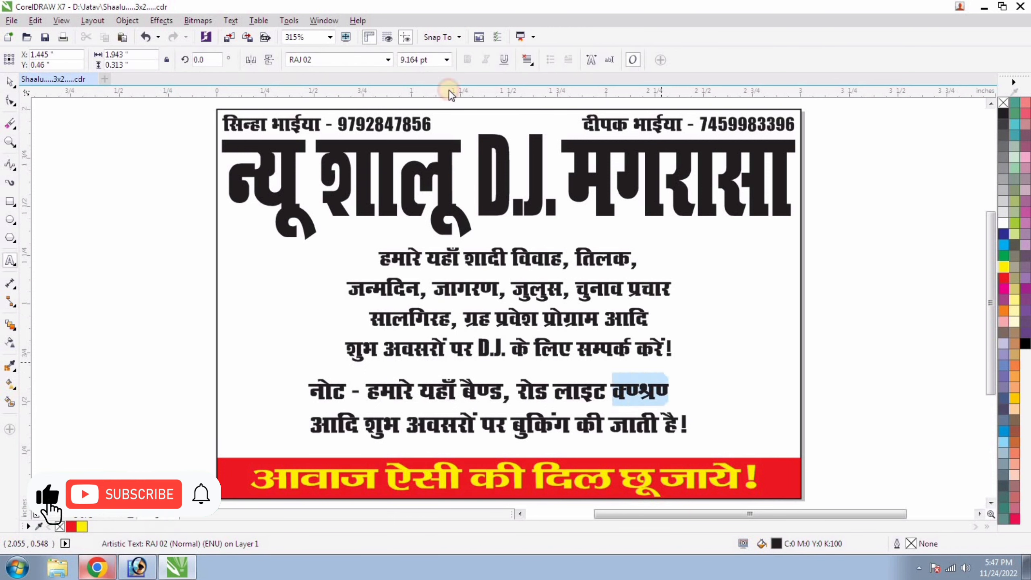
pyautogui.hotkey('ctrl', 'v')
pyautogui.hotkey('ctrl', 'z')
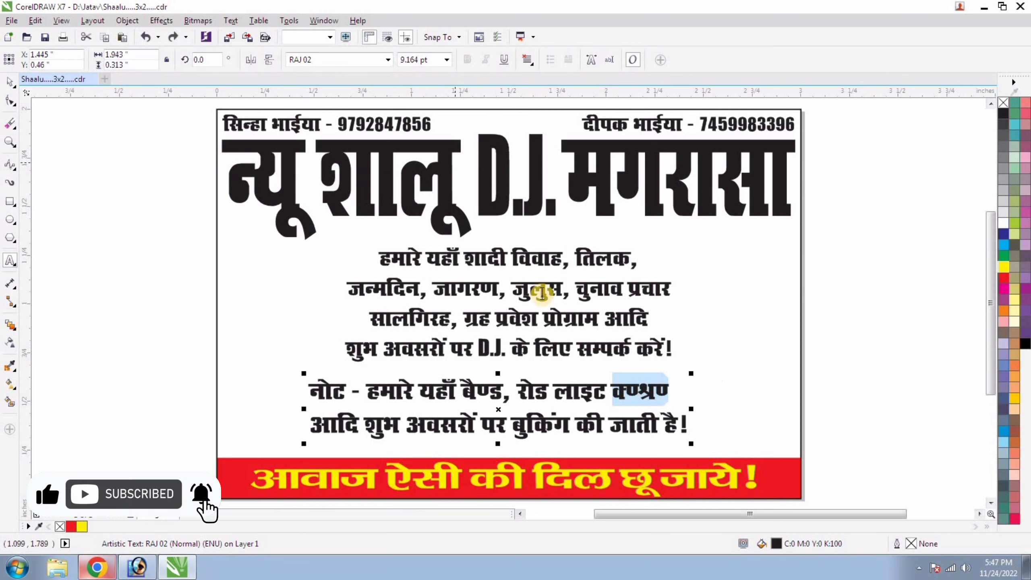
pyautogui.click(388, 59)
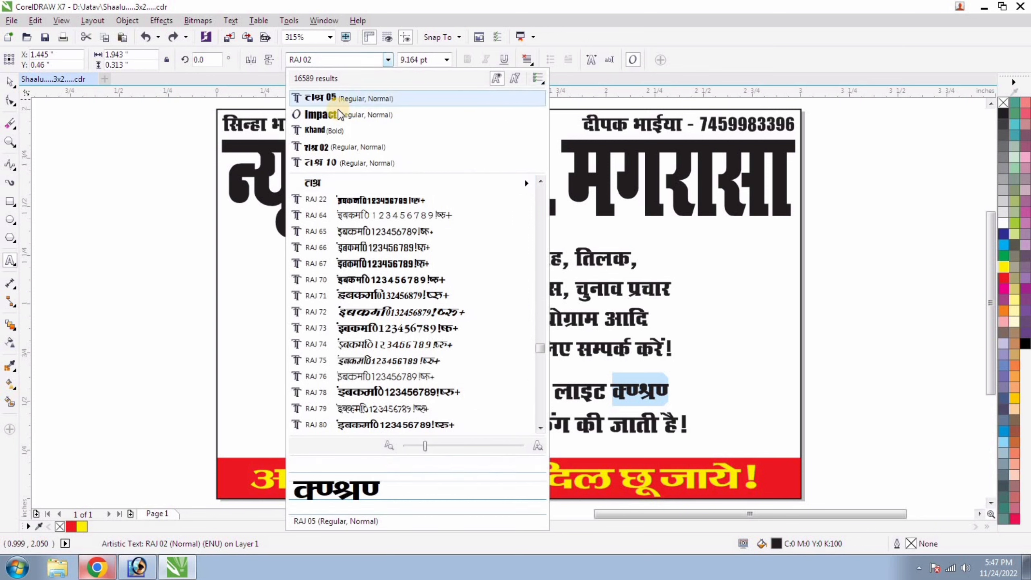
pyautogui.click(338, 98)
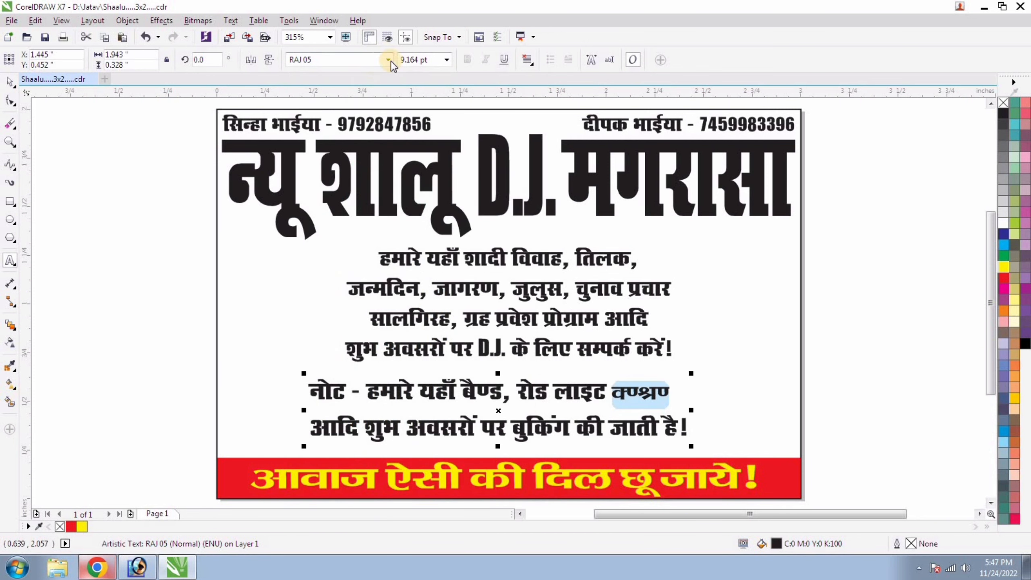
pyautogui.click(390, 60)
pyautogui.click(345, 114)
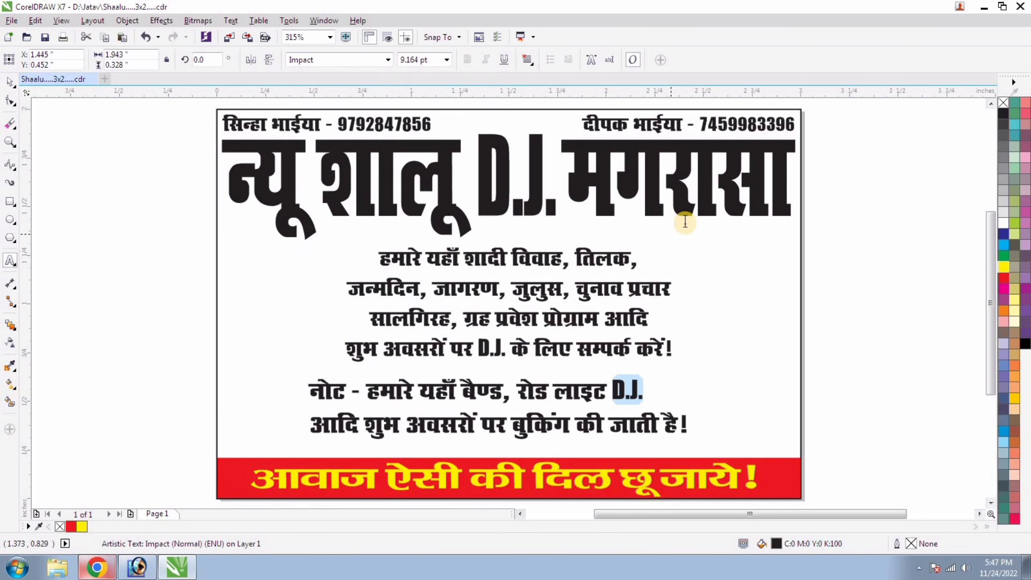
pyautogui.press('ctrl+KP_2')
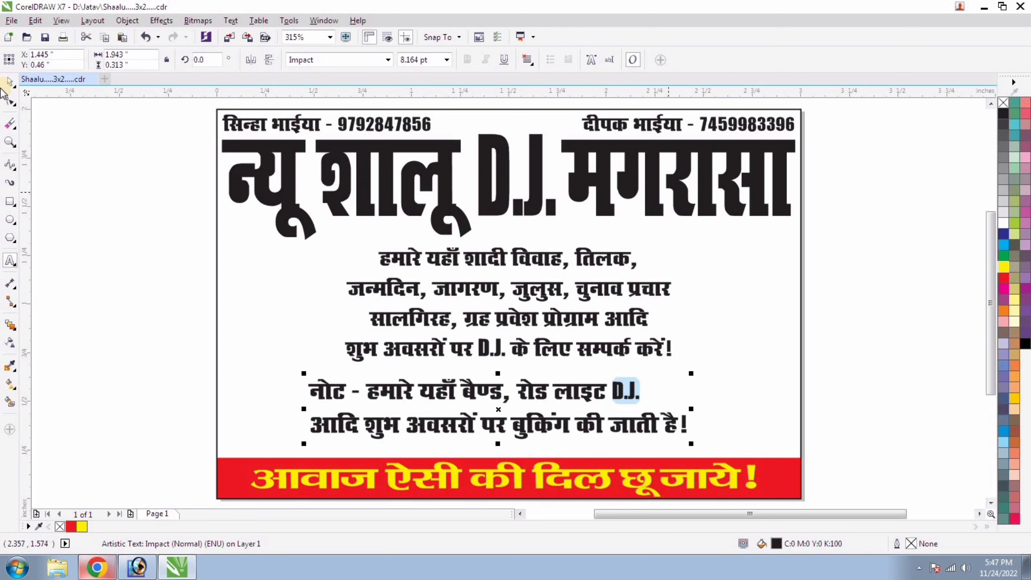
pyautogui.click(96, 225)
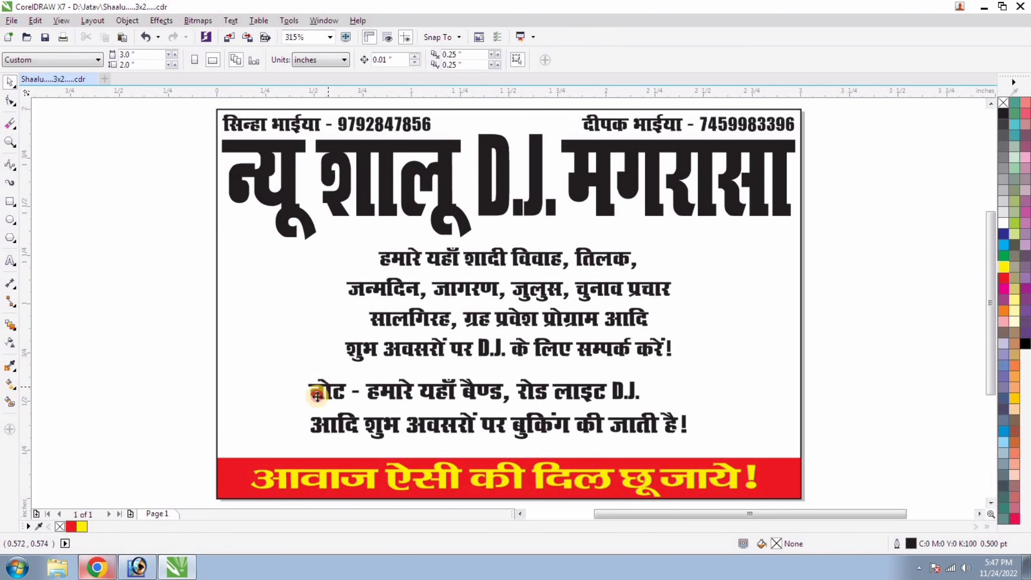
# Join the note's two lines into a single line and center it horizontally on the card.
pyautogui.doubleClick(310, 427)
pyautogui.press('BackSpace')
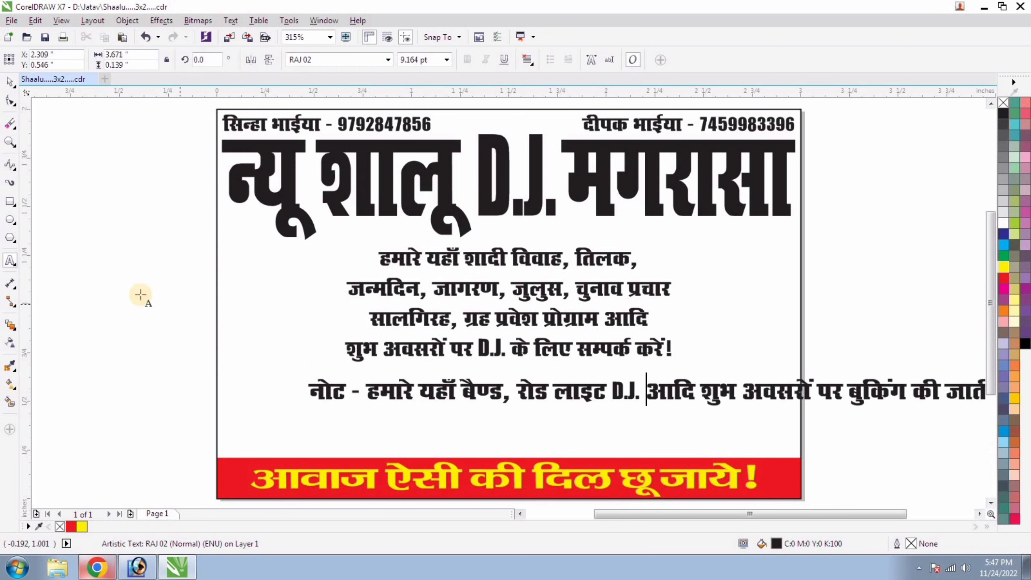
pyautogui.click(10, 87)
pyautogui.keyDown('shift'); pyautogui.click(300, 356); pyautogui.keyUp('shift')
pyautogui.press('c')
pyautogui.keyDown('shift'); pyautogui.click(710, 444); pyautogui.keyUp('shift')
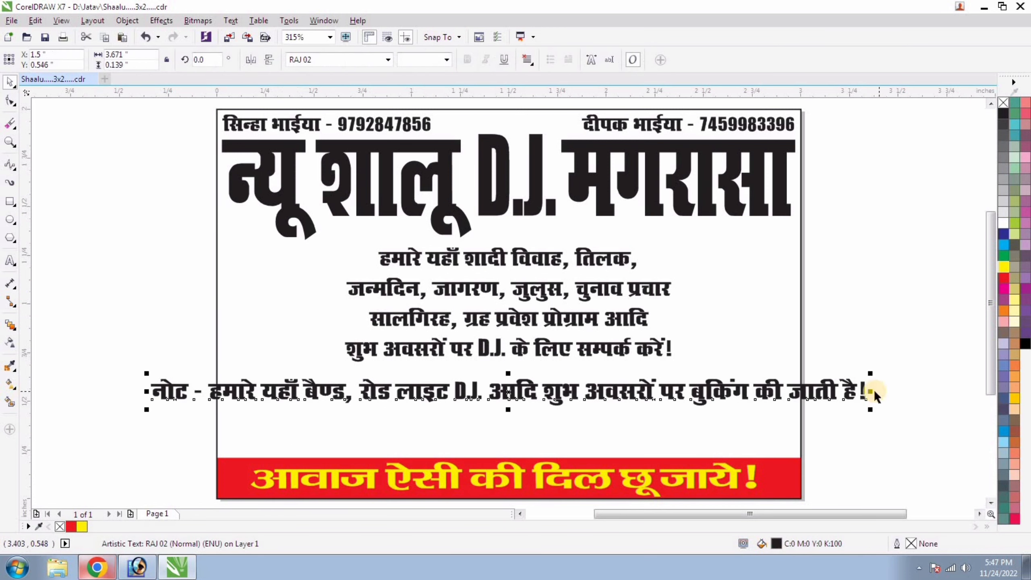
# Narrow the note line to about 2.91 inches and move it down to just above the red slogan band.
pyautogui.moveTo(871, 392); pyautogui.dragTo(796, 418)
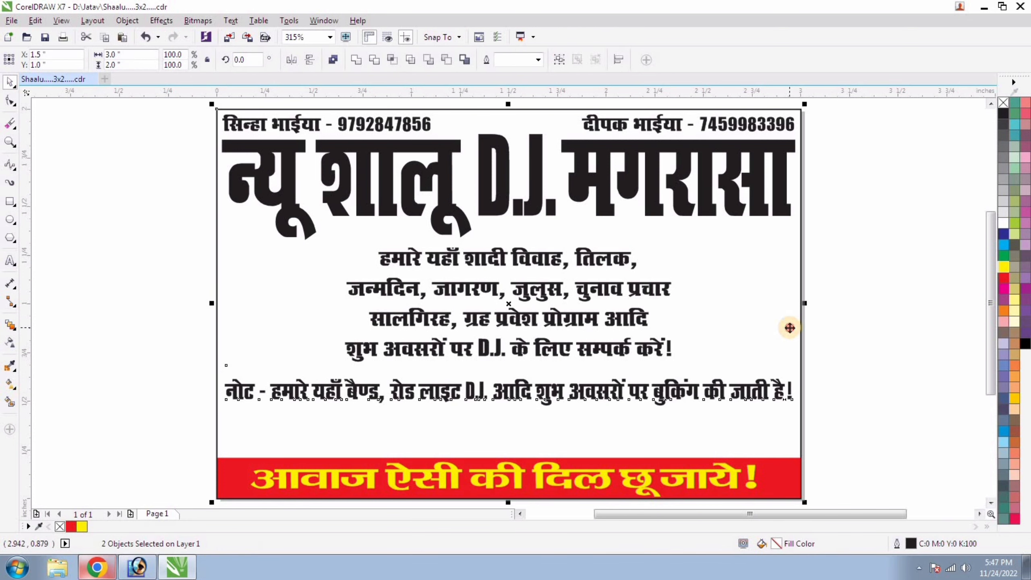
pyautogui.press('Down')
pyautogui.press('Down')
pyautogui.press('Down')
pyautogui.press('Down')
pyautogui.press('Down')
pyautogui.press('Down')
pyautogui.press('Down')
pyautogui.press('Down')
pyautogui.press('Down')
pyautogui.press('Down')
pyautogui.press('Down')
pyautogui.press('Down')
pyautogui.press('Down')
pyautogui.press('Down')
pyautogui.press('Down')
pyautogui.press('Down')
pyautogui.press('Down')
pyautogui.press('Down')
pyautogui.press('Down')
pyautogui.press('Down')
pyautogui.press('Up')
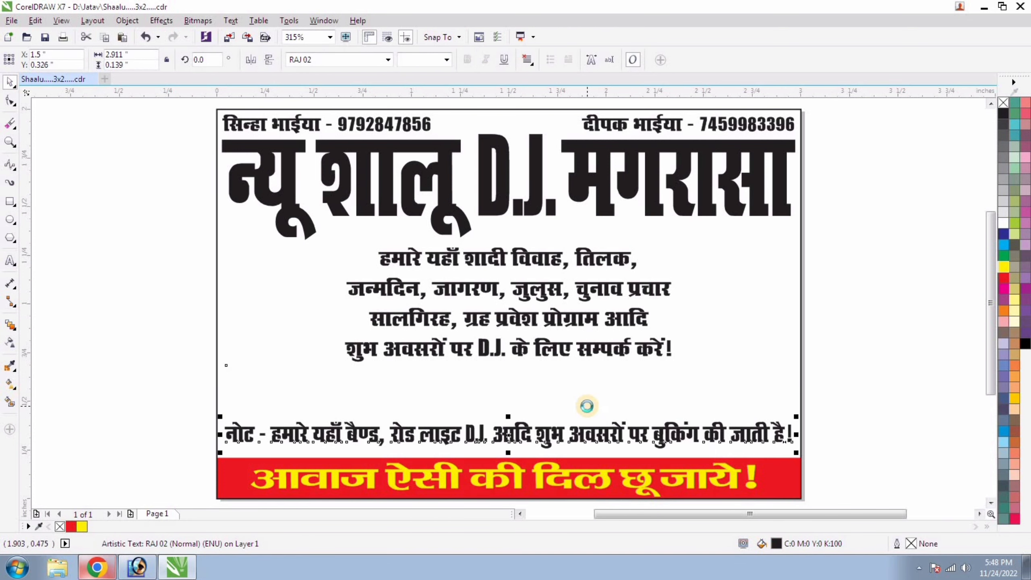
pyautogui.press('Down')
pyautogui.click(756, 398)
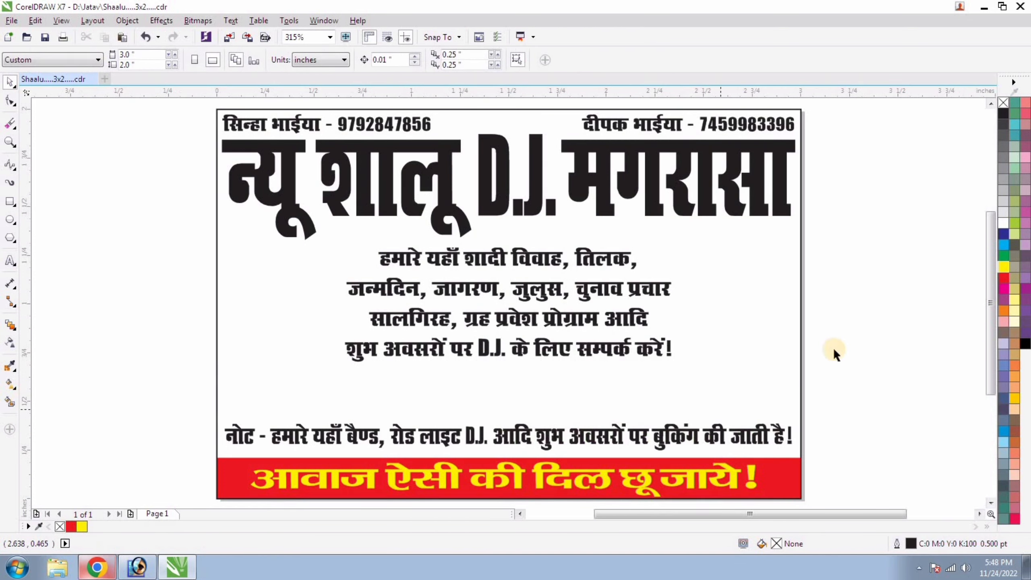
pyautogui.click(444, 357)
pyautogui.moveTo(338, 365); pyautogui.dragTo(363, 358)
pyautogui.hotkey('ctrl', 'z')
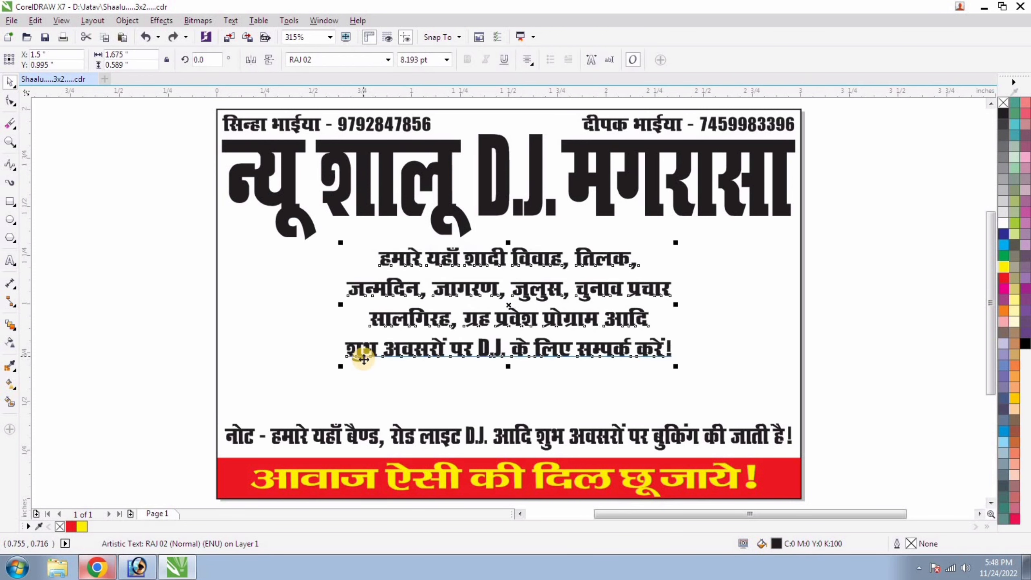
# Merge the four lines of service text into one line, adding a comma after प्रचार.
pyautogui.doubleClick(373, 323)
pyautogui.press('BackSpace')
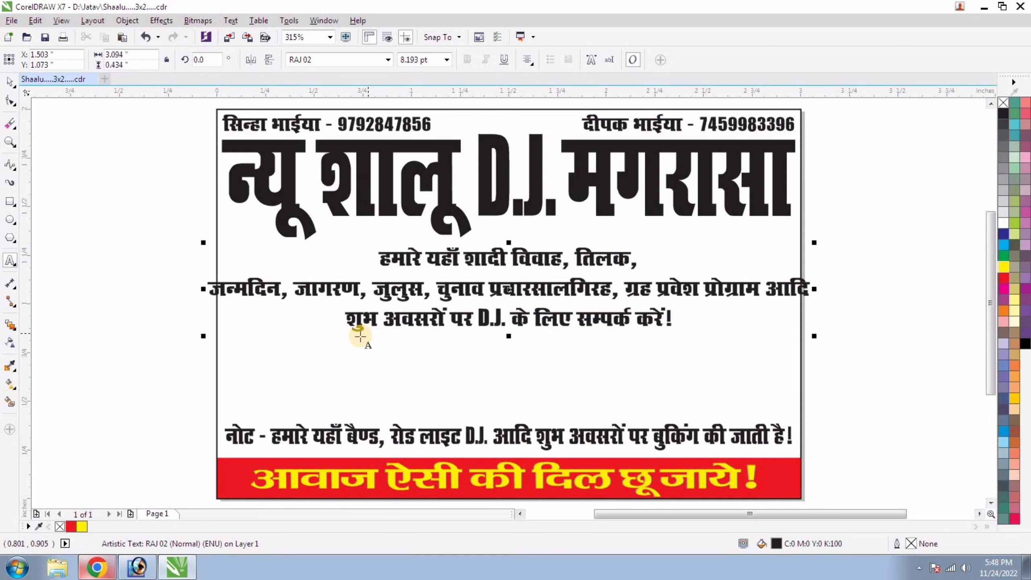
pyautogui.press('BackSpace')
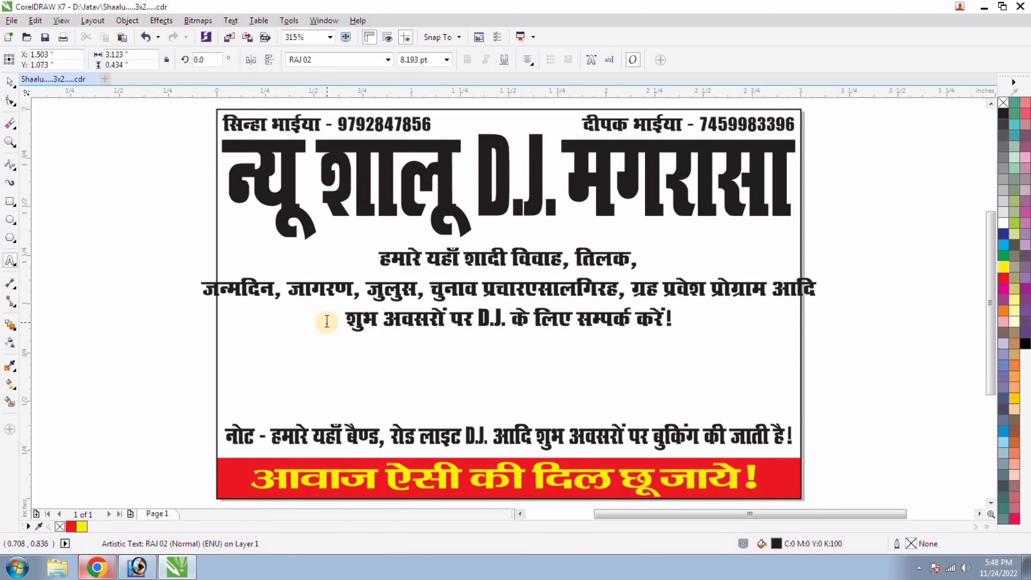
pyautogui.write(',')
pyautogui.click(205, 290)
pyautogui.press('BackSpace')
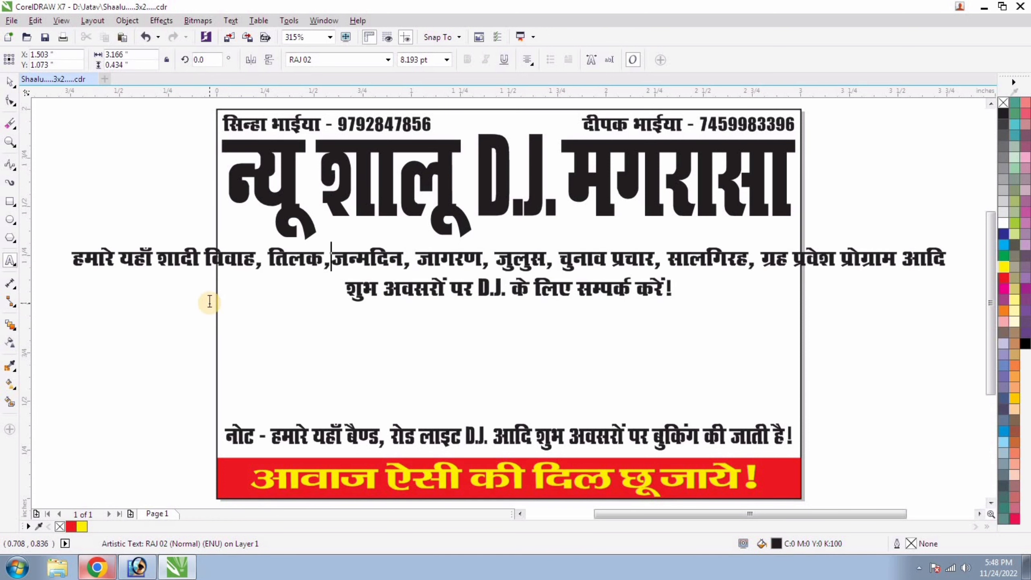
pyautogui.click(350, 291)
pyautogui.press('BackSpace')
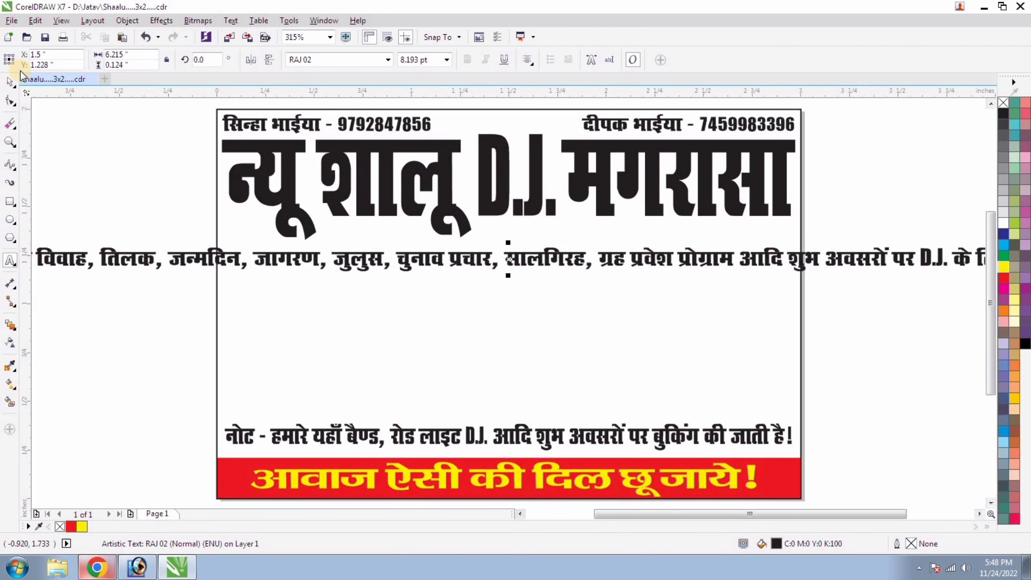
# Break the long service text into two lines after चुनाव प्रचार,.
pyautogui.moveTo(284, 275); pyautogui.dragTo(606, 277)
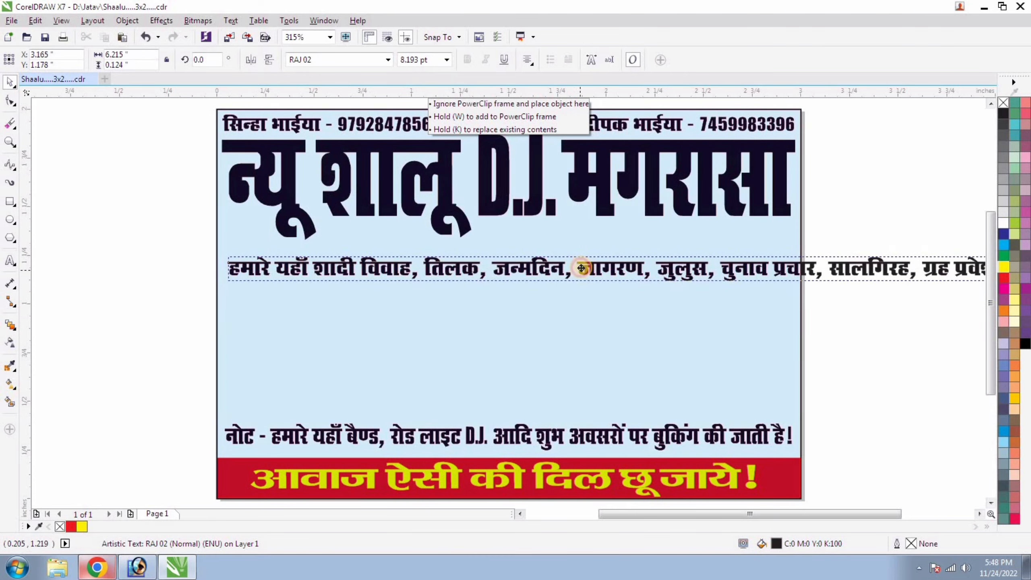
pyautogui.scroll(-1, 562, 296)
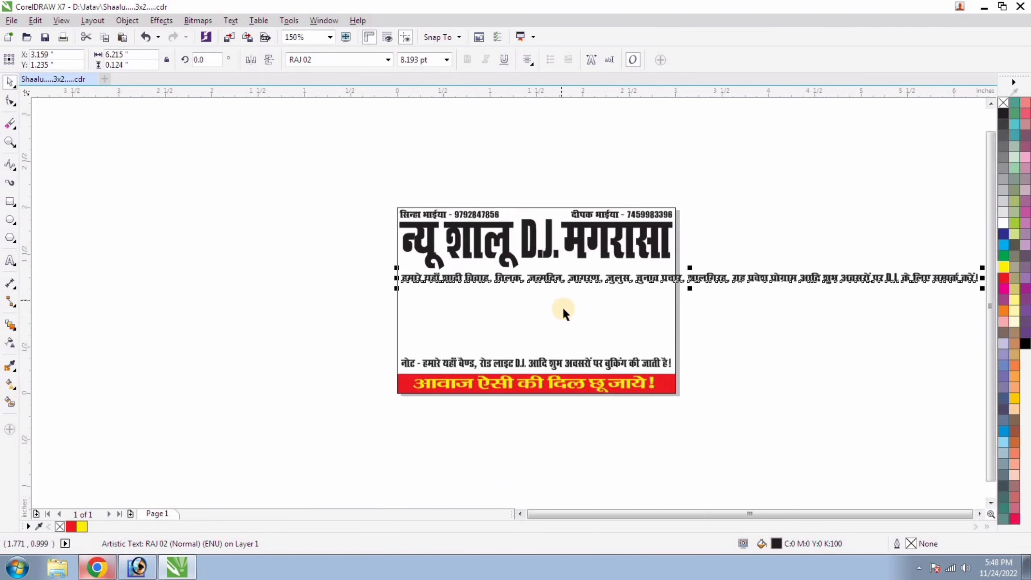
pyautogui.press('F4')
pyautogui.click(538, 298)
pyautogui.click(512, 269)
pyautogui.press('Return')
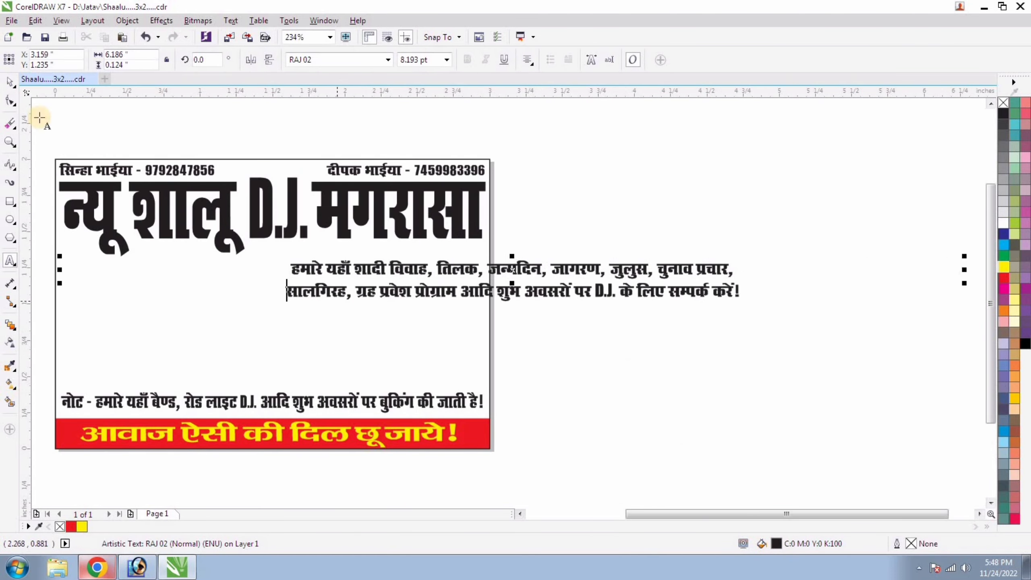
# Center the two-line service text horizontally on the card frame.
pyautogui.click(11, 84)
pyautogui.keyDown('shift'); pyautogui.click(140, 299); pyautogui.keyUp('shift')
pyautogui.press('c')
pyautogui.keyDown('shift'); pyautogui.click(147, 347); pyautogui.keyUp('shift')
pyautogui.keyDown('shift'); pyautogui.click(148, 347); pyautogui.keyUp('shift')
pyautogui.press('F4')
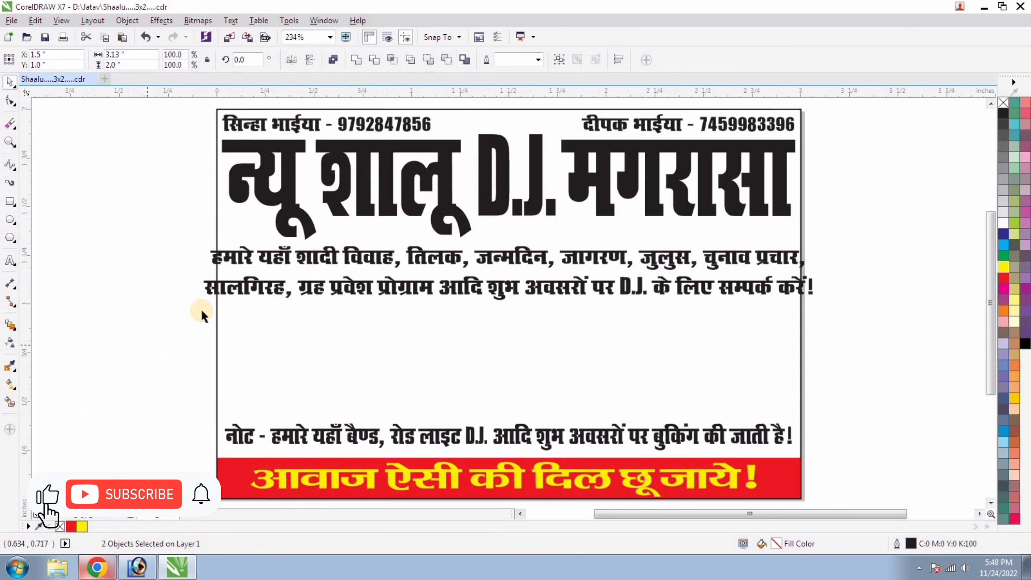
# Resize the service text to about 2.87 inches wide and 0.3 inches high, keeping it centered on the card.
pyautogui.keyDown('shift'); pyautogui.click(236, 312); pyautogui.keyUp('shift')
pyautogui.moveTo(195, 300); pyautogui.dragTo(226, 300)
pyautogui.press('c')
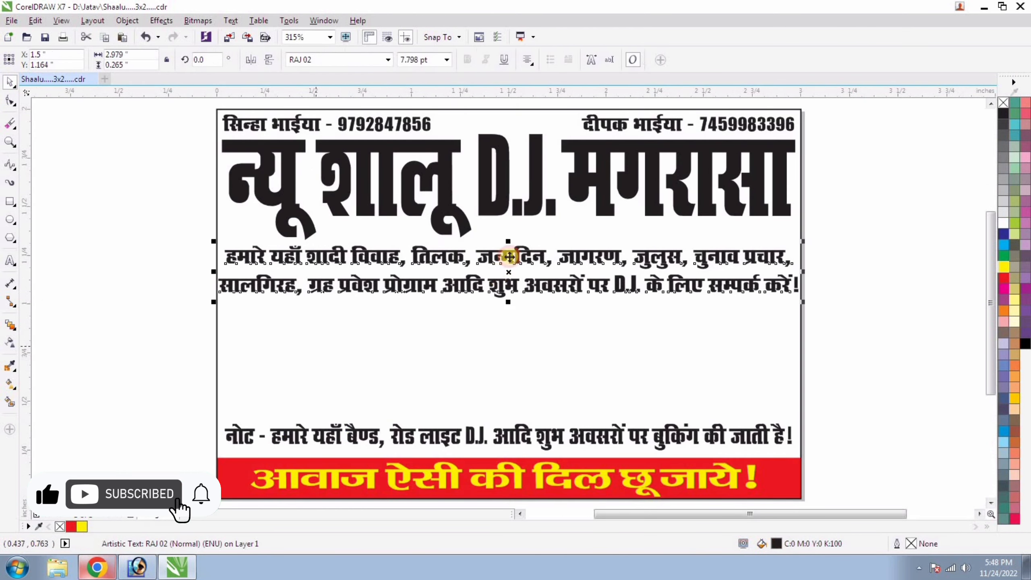
pyautogui.moveTo(507, 304); pyautogui.dragTo(508, 308)
pyautogui.moveTo(802, 271); pyautogui.dragTo(789, 298)
pyautogui.click(869, 248)
# Stretch the large heading to about 0.61 inches high and narrow it slightly to leave even side margins.
pyautogui.click(418, 201)
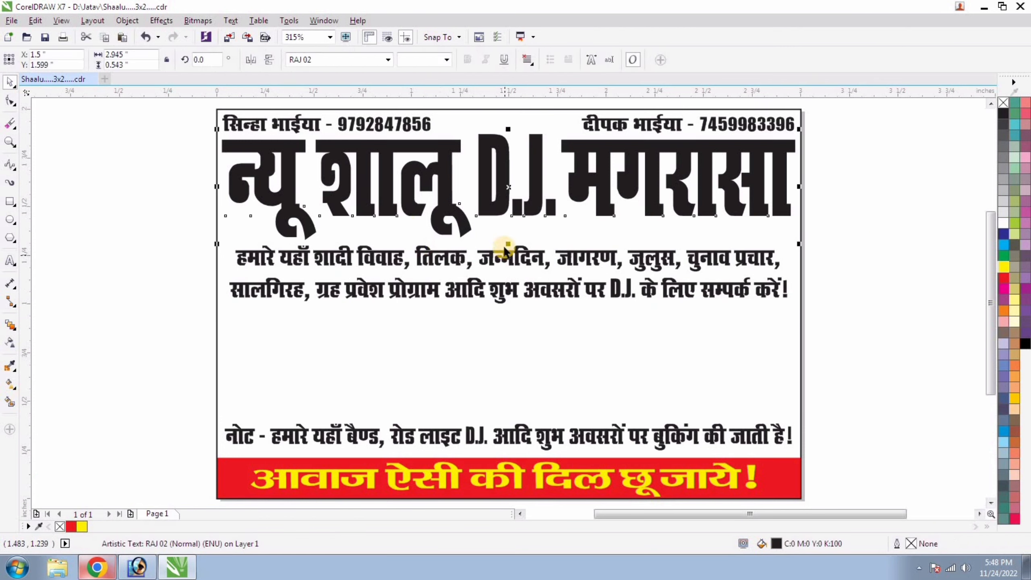
pyautogui.moveTo(507, 243); pyautogui.dragTo(508, 256)
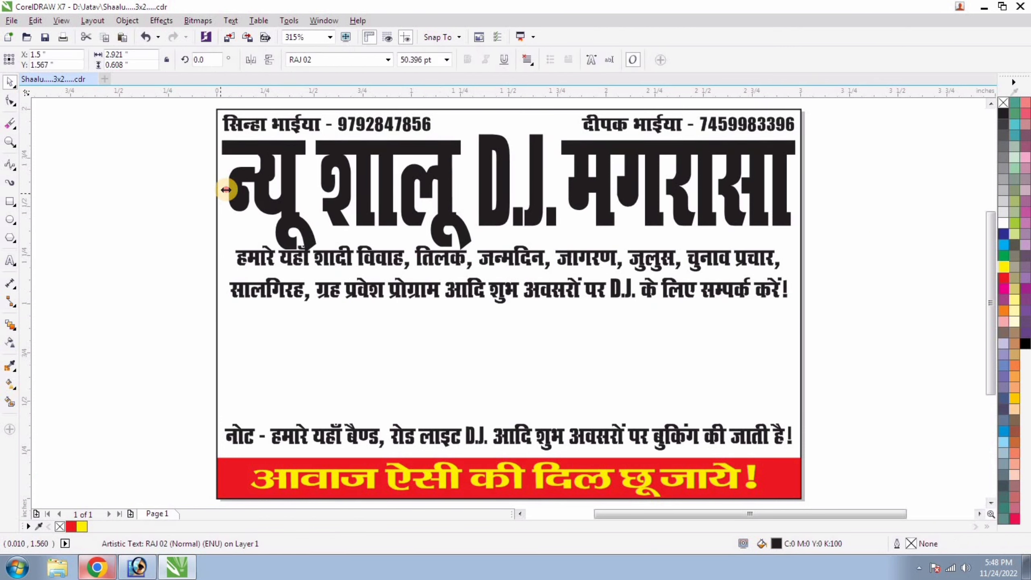
pyautogui.moveTo(226, 189); pyautogui.dragTo(235, 190)
# Nudge the two-line service text slightly down, clear of the enlarged heading.
pyautogui.moveTo(156, 236); pyautogui.dragTo(244, 268)
pyautogui.moveTo(882, 371); pyautogui.dragTo(882, 370)
pyautogui.press('Down')
pyautogui.press('Down')
pyautogui.press('Down')
pyautogui.click(89, 218)
# Draw a rectangle about 0.76 by 0.57 inches below the service text's start and round its corners to about 0.06 inches.
pyautogui.click(11, 206)
pyautogui.moveTo(232, 311)
pyautogui.mouseDown()
pyautogui.moveTo(299, 376)
pyautogui.moveTo(380, 421)
pyautogui.mouseUp()
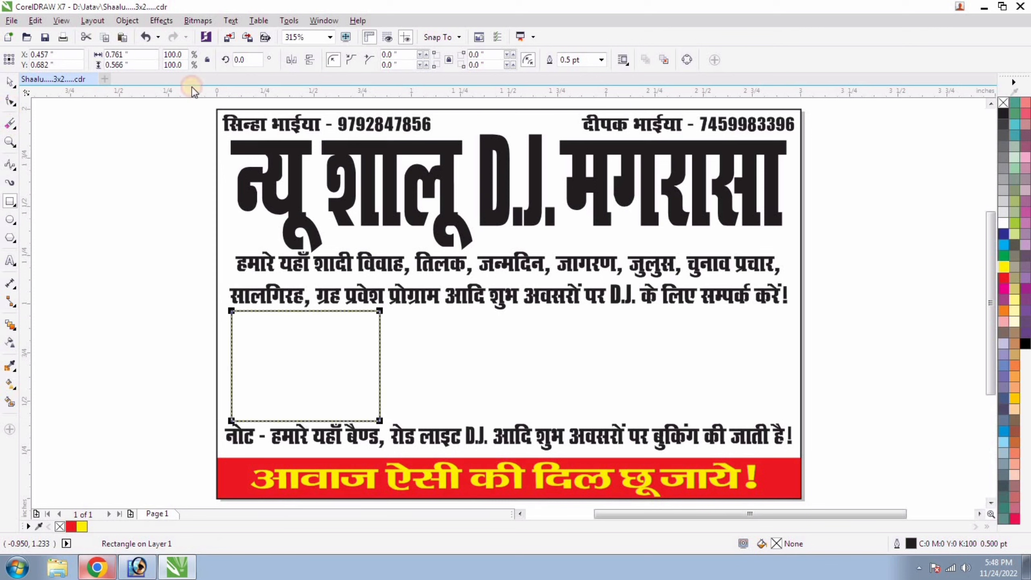
pyautogui.moveTo(231, 312); pyautogui.dragTo(233, 322)
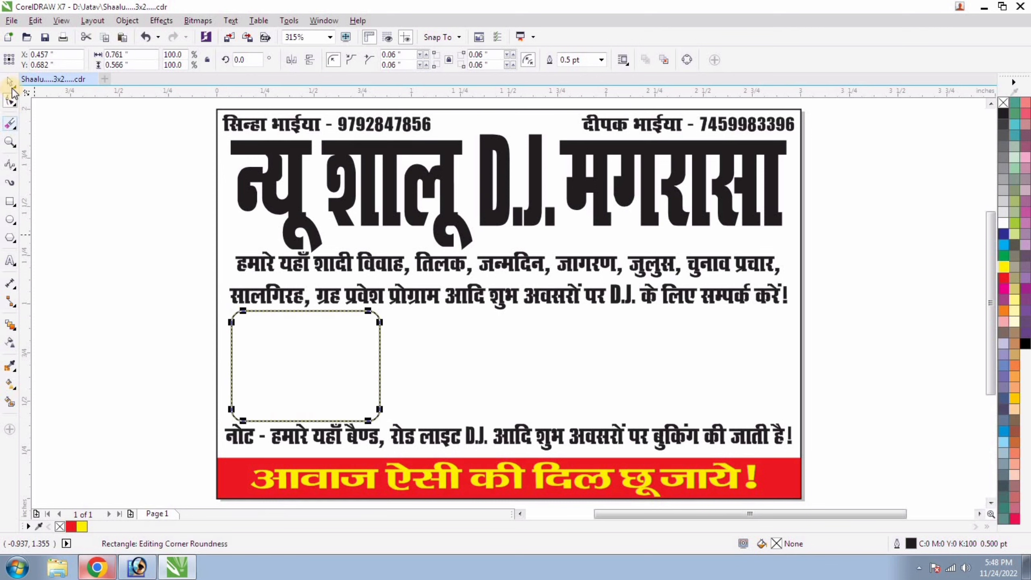
# Duplicate the rounded rectangle sideways at equal spacing to make a row of four frames.
pyautogui.press('space')
pyautogui.moveTo(277, 385); pyautogui.dragTo(430, 378)
pyautogui.rightClick(431, 378)
pyautogui.hotkey('ctrl', 'r')
pyautogui.hotkey('ctrl', 'r')
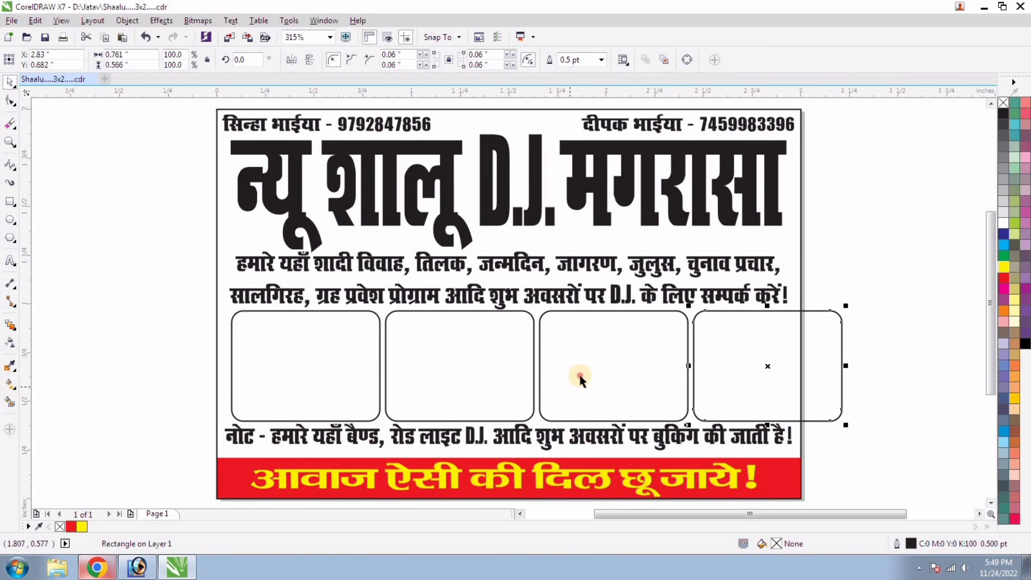
# Narrow the row of four rounded frames to fit inside the card, then group and center it horizontally.
pyautogui.keyDown('shift'); pyautogui.click(580, 375); pyautogui.keyUp('shift')
pyautogui.keyDown('shift'); pyautogui.click(403, 350); pyautogui.keyUp('shift')
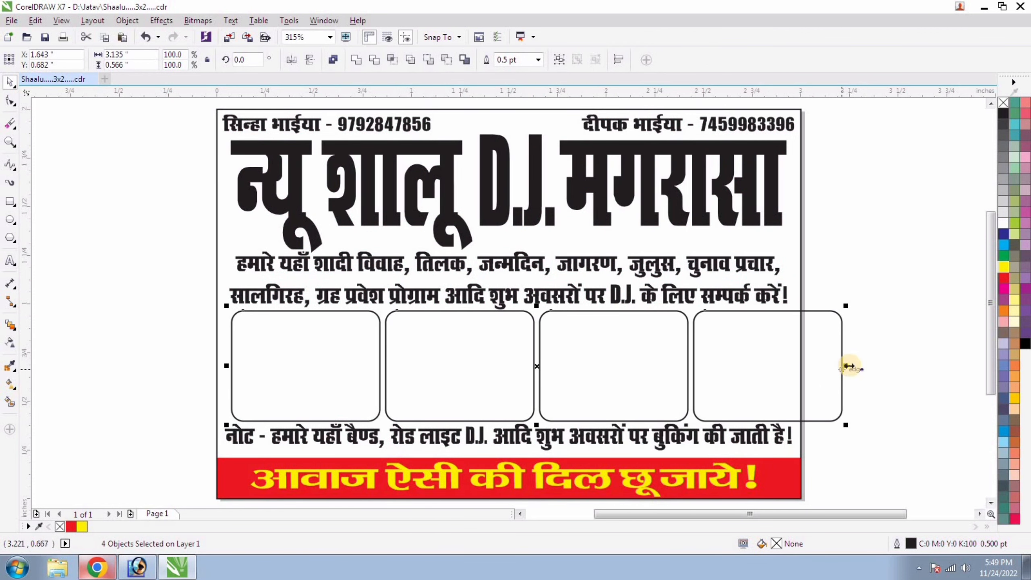
pyautogui.moveTo(849, 367); pyautogui.dragTo(801, 392)
pyautogui.hotkey('ctrl', 'g')
pyautogui.keyDown('shift'); pyautogui.click(791, 245); pyautogui.keyUp('shift')
pyautogui.press('c')
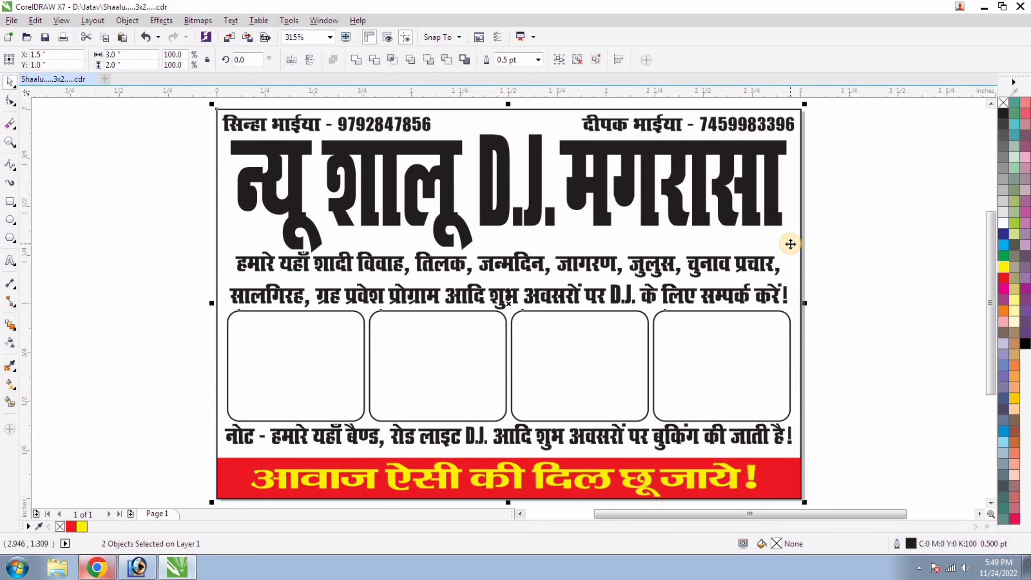
pyautogui.click(825, 335)
# Nudge the note slightly down toward the slogan band and tighten the service text's line spacing with the Shape tool.
pyautogui.click(734, 444)
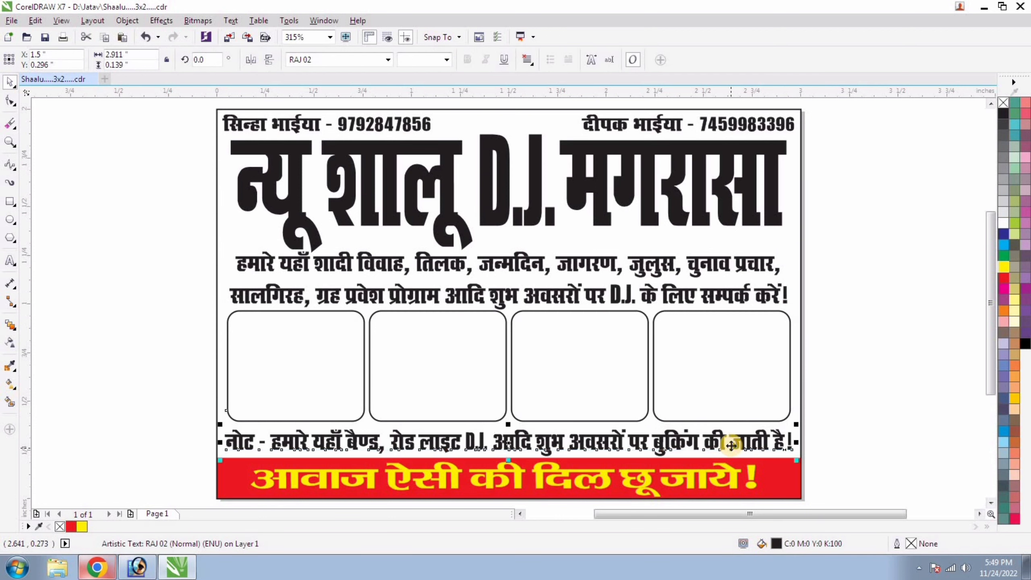
pyautogui.click(645, 293)
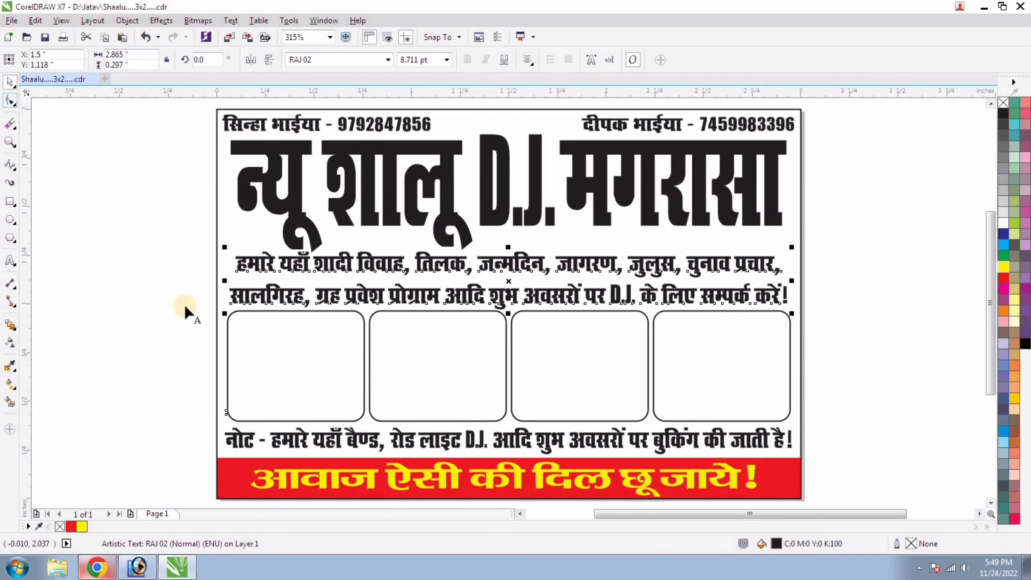
pyautogui.press('F10')
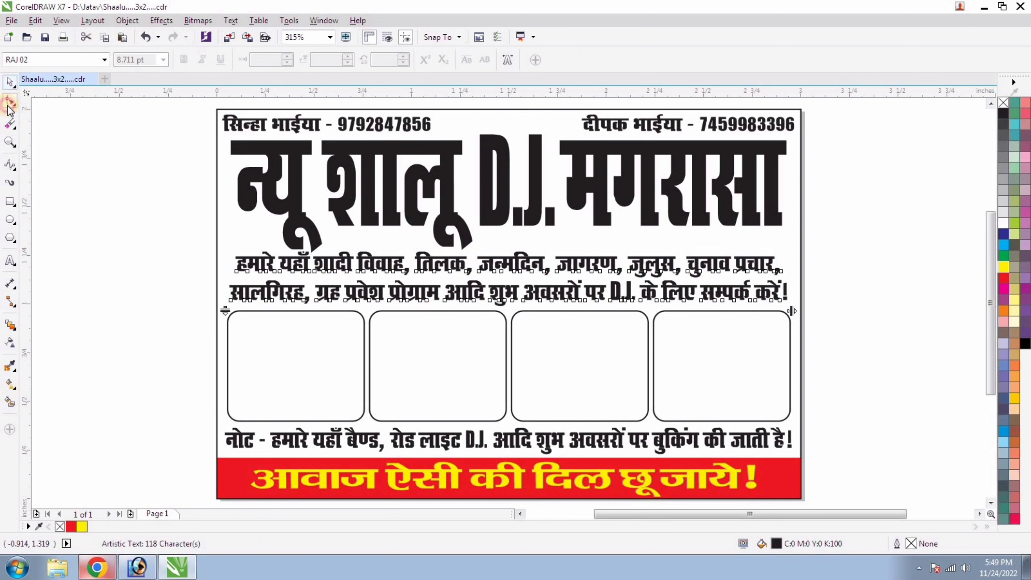
# Break the service text apart into separate lines and scale them down slightly to about 2.79 inches wide.
pyautogui.click(9, 83)
pyautogui.hotkey('ctrl', 'k')
pyautogui.moveTo(233, 277); pyautogui.dragTo(235, 283)
# Widen the large heading slightly to about 2.865 inches around its center.
pyautogui.click(799, 221)
pyautogui.click(776, 182)
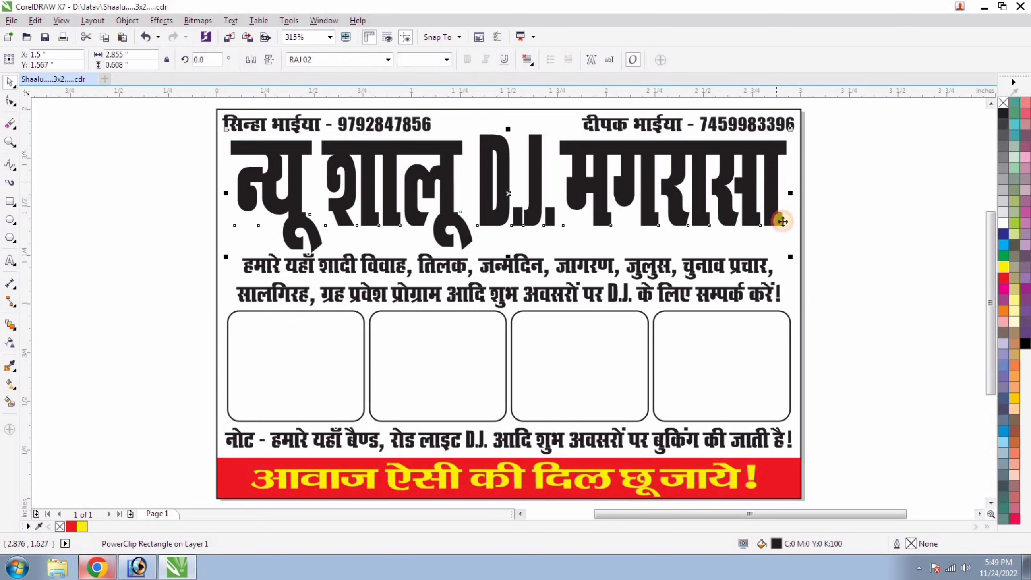
pyautogui.keyDown('shift'); pyautogui.click(793, 214); pyautogui.keyUp('shift')
pyautogui.keyDown('shift'); pyautogui.click(794, 214); pyautogui.keyUp('shift')
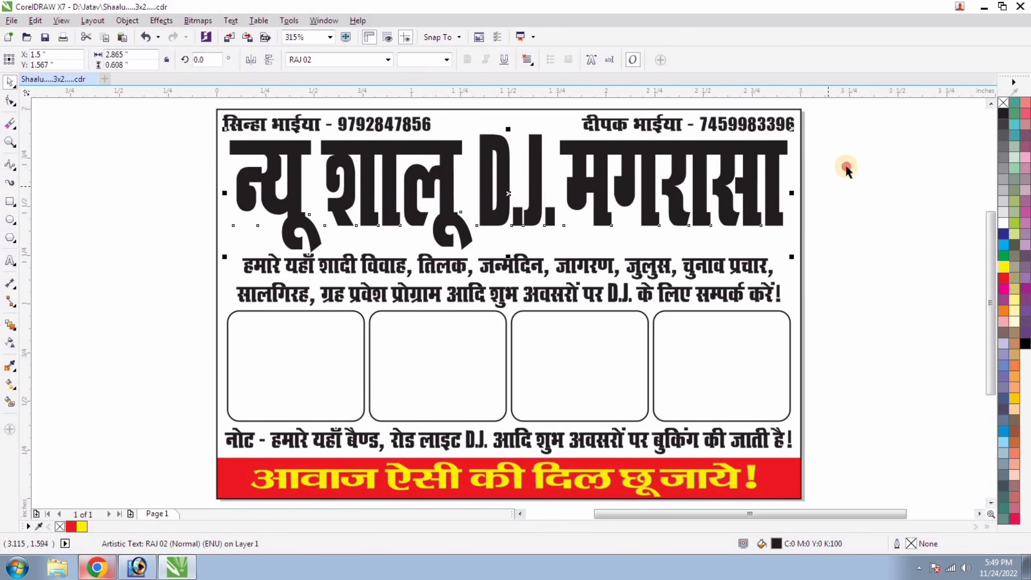
# Give the four rounded frames a 1 pt red outline and a yellow fill.
pyautogui.click(610, 374)
pyautogui.press('F12')
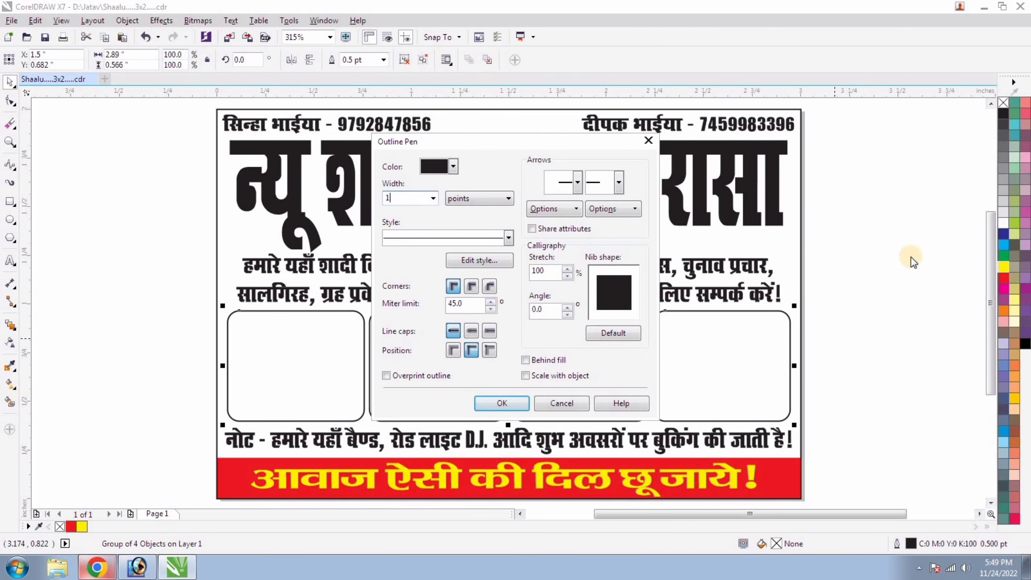
pyautogui.write('1')
pyautogui.press('Return')
pyautogui.rightClick(1004, 266)
pyautogui.rightClick(1004, 278)
pyautogui.click(1004, 266)
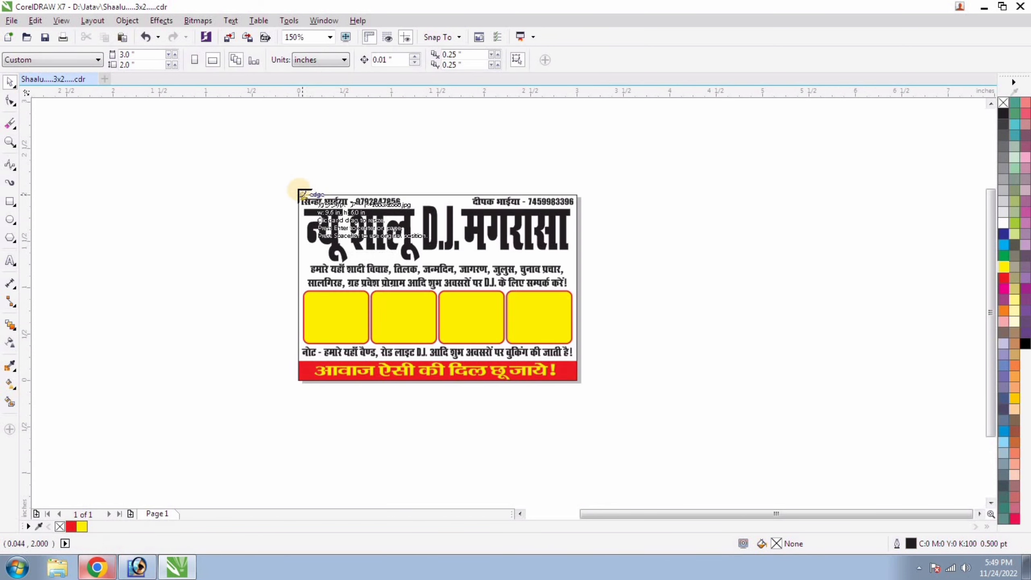
# Place the imported colorful art picture over the card at about 3.37 by 2.106 inches and send it to the back.
pyautogui.moveTo(299, 195); pyautogui.dragTo(611, 421)
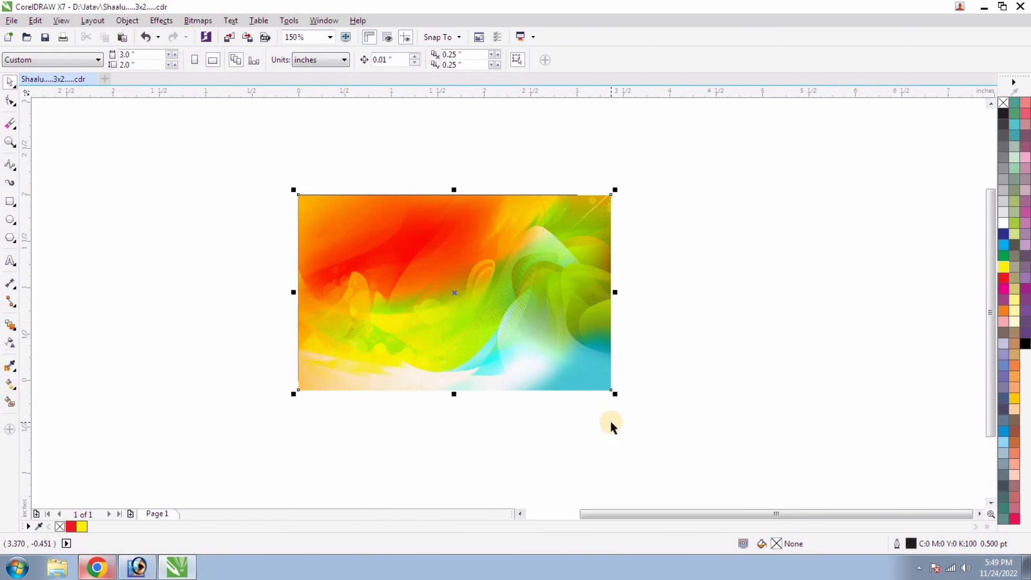
pyautogui.hotkey('shift', 'F2')
pyautogui.hotkey('shift', 'pagedown')
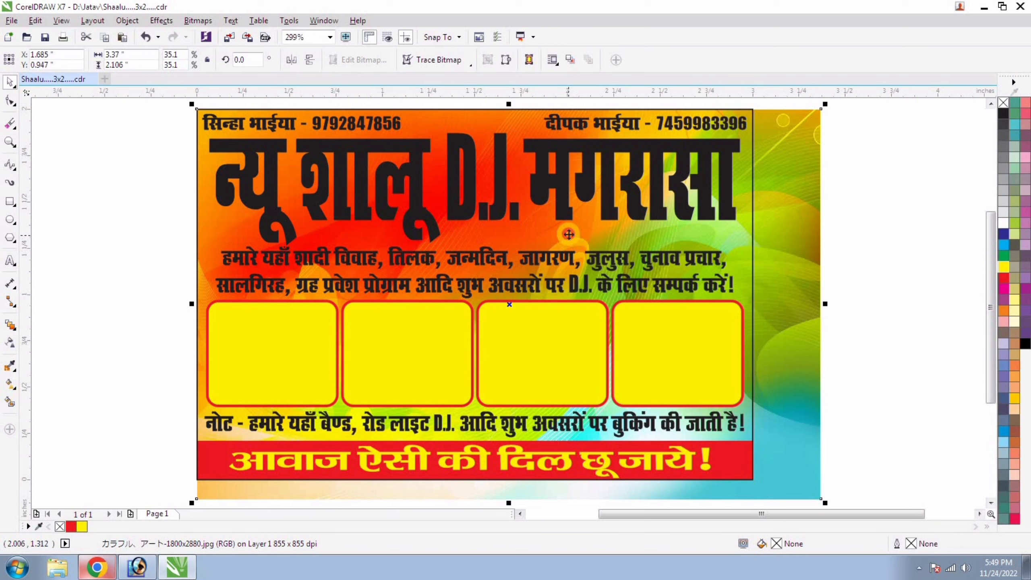
# Center the background picture on the card and PowerClip it inside the card rectangle.
pyautogui.keyDown('shift'); pyautogui.click(569, 234); pyautogui.keyUp('shift')
pyautogui.press('c')
pyautogui.press('e')
pyautogui.keyDown('shift'); pyautogui.click(569, 234); pyautogui.keyUp('shift')
pyautogui.hotkey('alt', 'j')
pyautogui.press('w')
pyautogui.press('p')
pyautogui.click(568, 244)
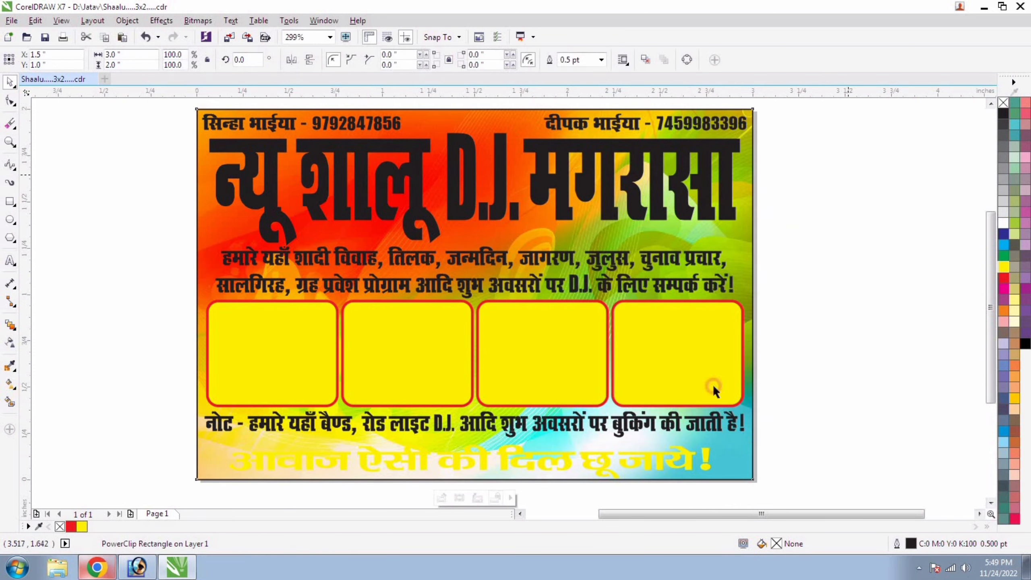
# Edit the card's PowerClip contents so the background picture sits behind the red slogan band, and finish editing.
pyautogui.keyDown('ctrl'); pyautogui.click(652, 235); pyautogui.keyUp('ctrl')
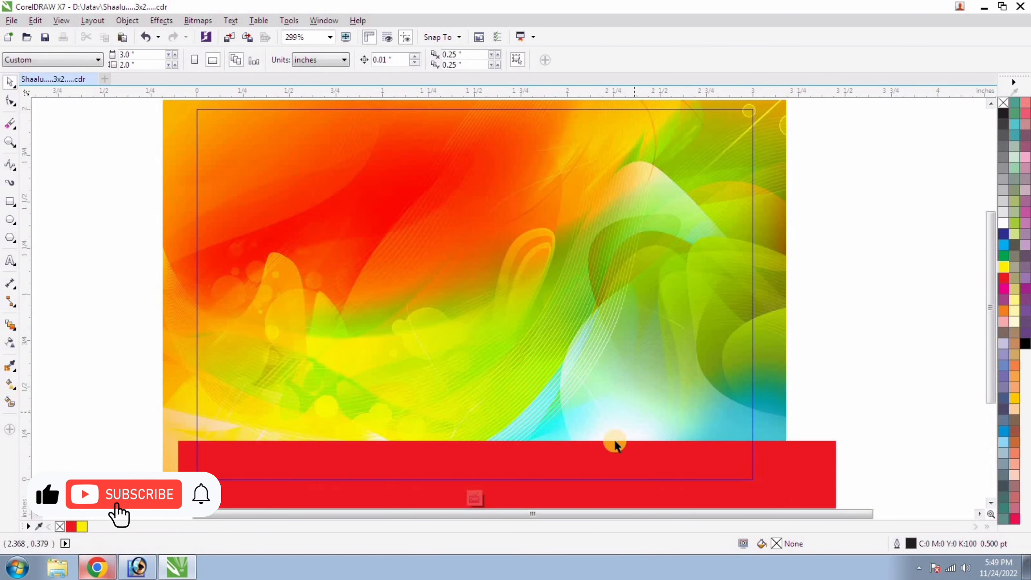
pyautogui.scroll(-1, 583, 449)
pyautogui.click(527, 484)
pyautogui.press('F4')
# Fill the note text blue and give it a white 1.5 pt outline behind the fill.
pyautogui.click(709, 401)
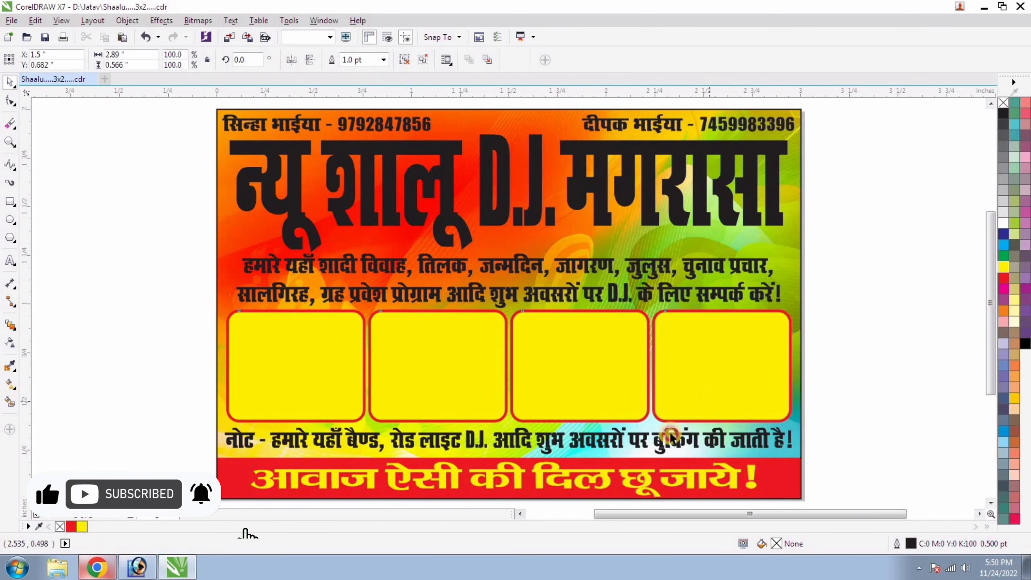
pyautogui.click(671, 438)
pyautogui.click(1003, 234)
pyautogui.press('F12')
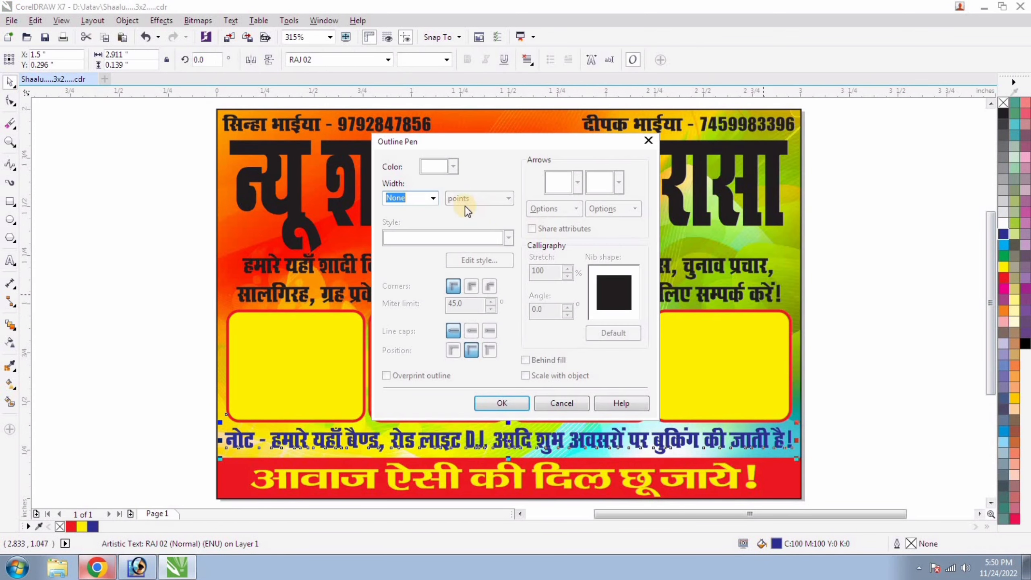
pyautogui.click(432, 198)
pyautogui.click(402, 259)
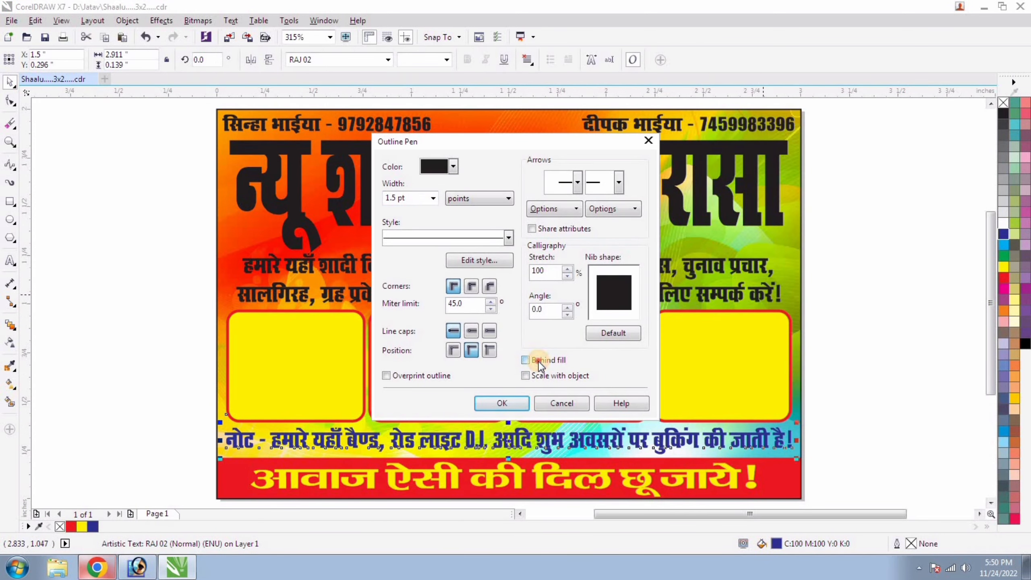
pyautogui.press('Return')
# Repeat the white outline on the heading, both service text lines and both contact lines.
pyautogui.click(637, 265)
pyautogui.hotkey('ctrl', 'r')
pyautogui.click(625, 197)
pyautogui.hotkey('ctrl', 'r')
pyautogui.click(619, 123)
pyautogui.hotkey('ctrl', 'r')
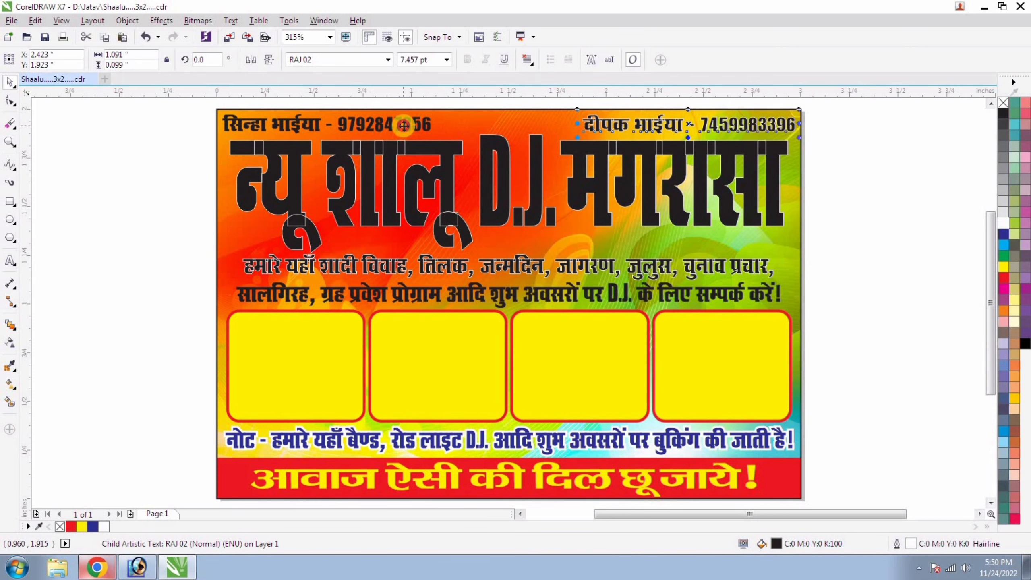
pyautogui.click(405, 125)
pyautogui.hotkey('ctrl', 'r')
pyautogui.click(469, 293)
pyautogui.hotkey('ctrl', 'r')
# Set the outlines of the service lines, heading and contact lines to 1.5 pt behind the fill.
pyautogui.keyDown('shift'); pyautogui.click(487, 264); pyautogui.keyUp('shift')
pyautogui.keyDown('shift'); pyautogui.click(485, 203); pyautogui.keyUp('shift')
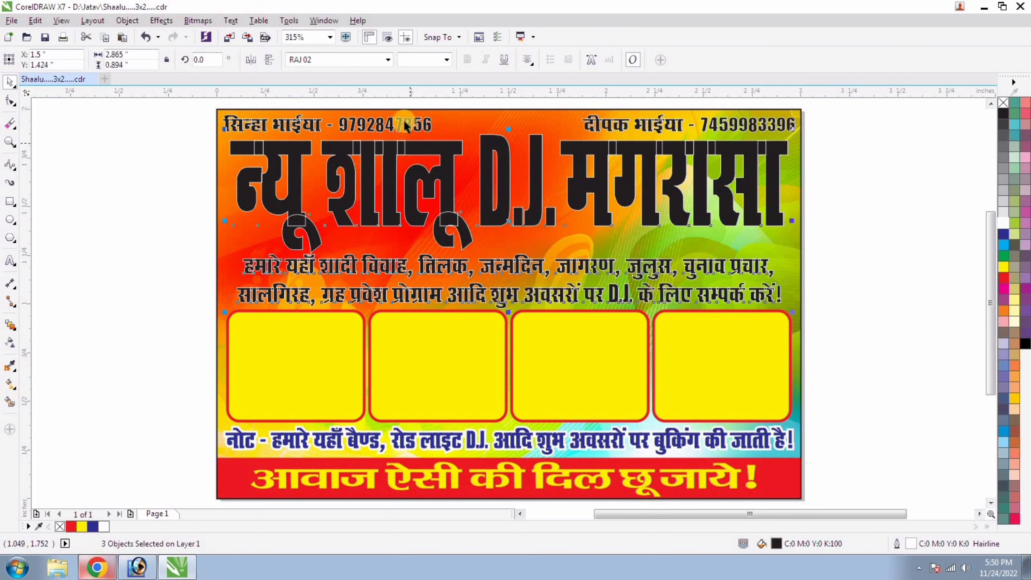
pyautogui.keyDown('shift'); pyautogui.click(405, 123); pyautogui.keyUp('shift')
pyautogui.keyDown('shift'); pyautogui.click(726, 125); pyautogui.keyUp('shift')
pyautogui.press('F12')
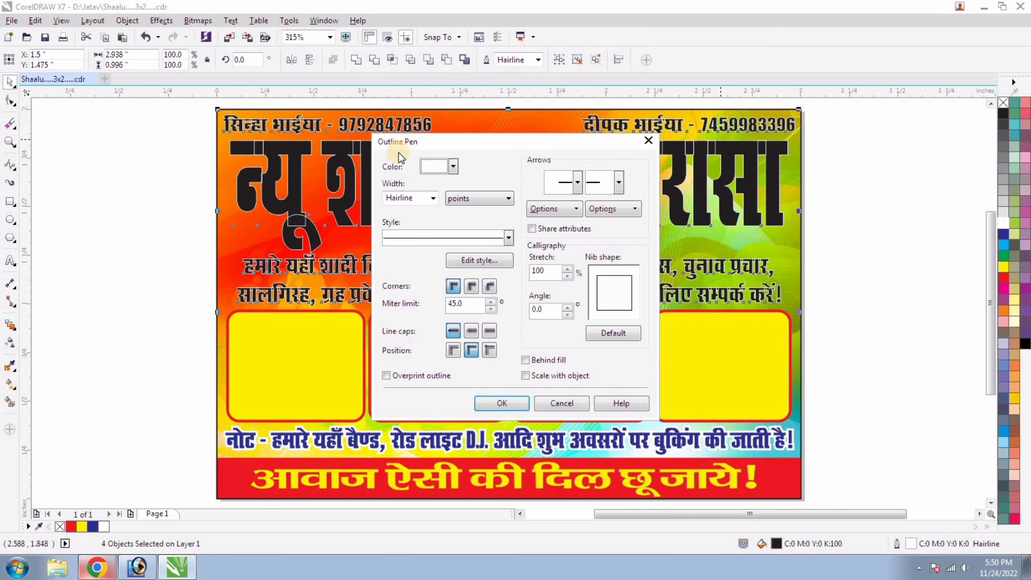
pyautogui.click(434, 198)
pyautogui.click(411, 255)
pyautogui.click(541, 358)
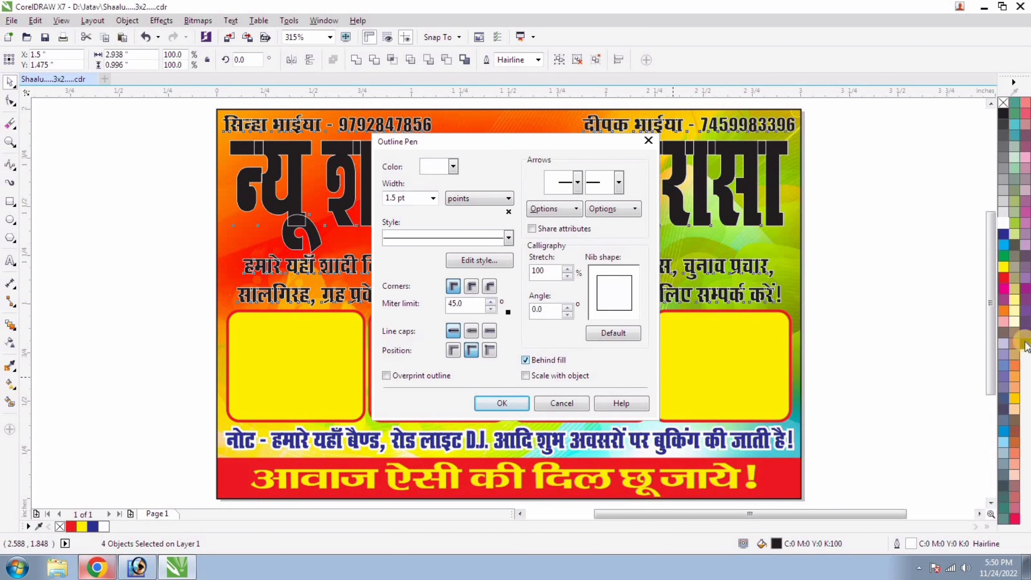
pyautogui.press('Return')
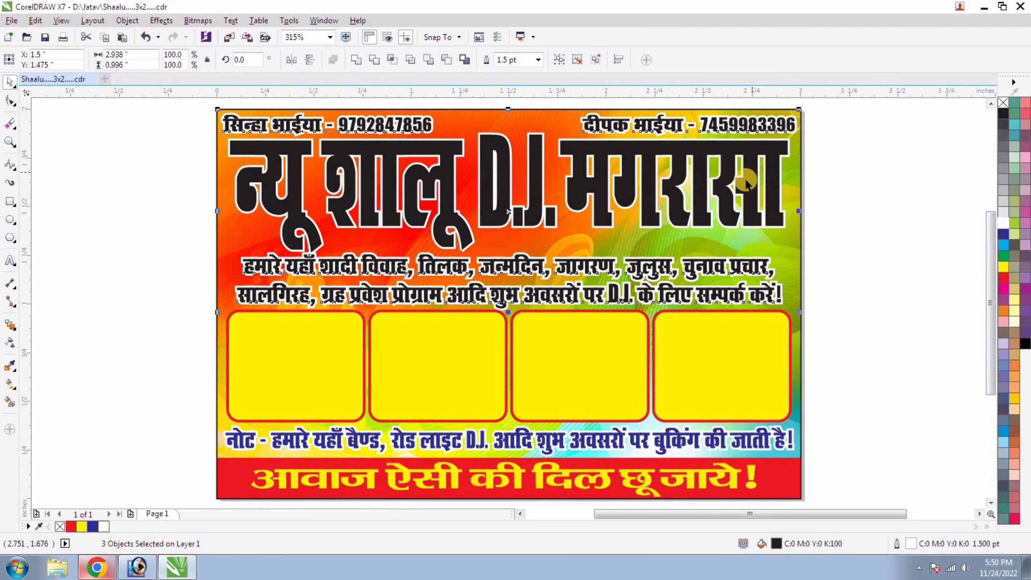
# Reduce the outline of the service lines and contact lines to 1 pt, leaving out the heading.
pyautogui.press('F12')
pyautogui.press('Return')
pyautogui.click(841, 247)
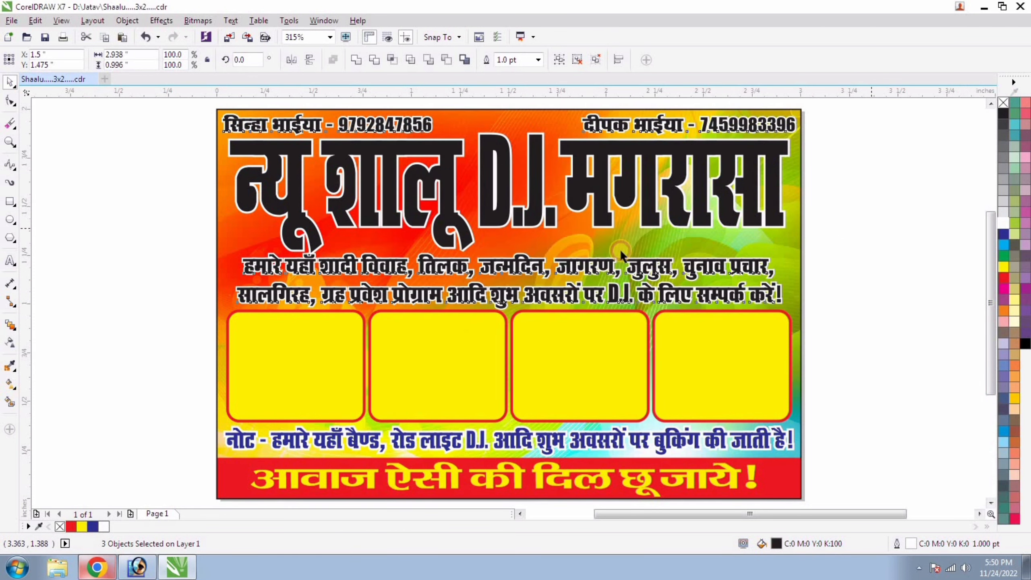
# Fill both service text lines and the large heading with blue (C100 M100).
pyautogui.click(609, 270)
pyautogui.keyDown('shift'); pyautogui.click(684, 302); pyautogui.keyUp('shift')
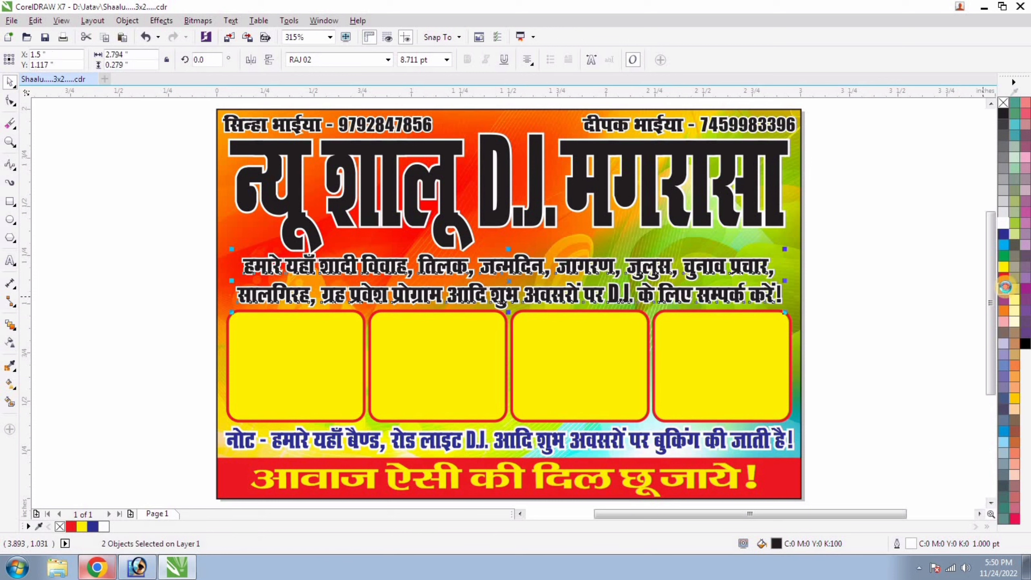
pyautogui.click(1007, 290)
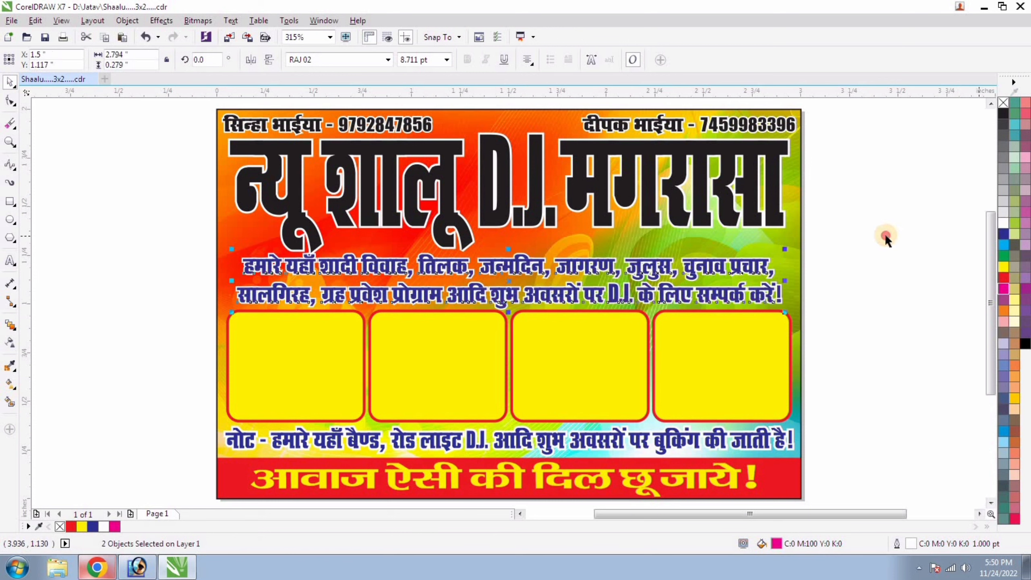
pyautogui.press('Tab')
pyautogui.click(1003, 277)
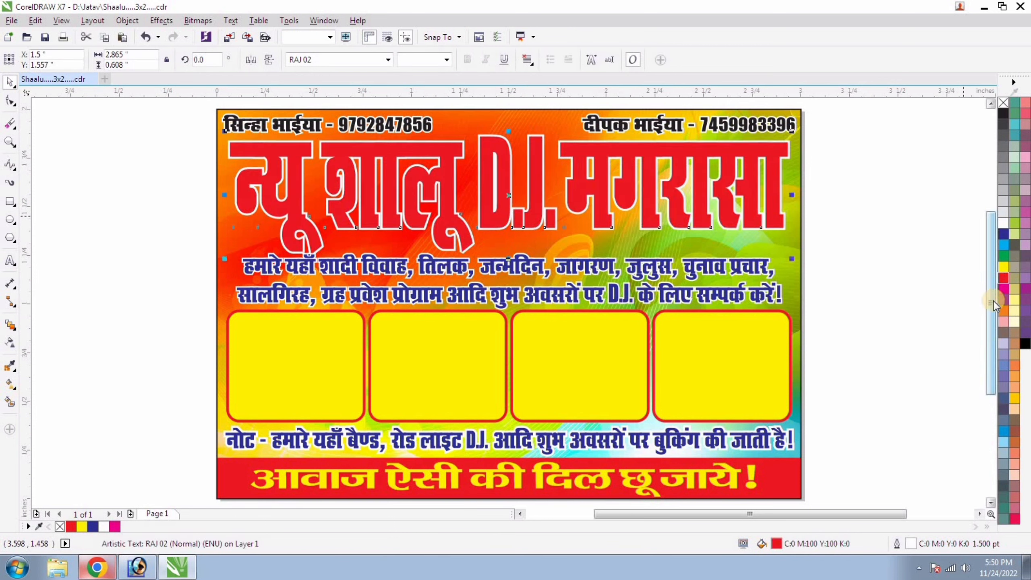
pyautogui.click(1004, 234)
# Move the heading slightly down to X 1.51, Y 1.537 and adjust its first word's lower vowel sign with the Shape tool.
pyautogui.moveTo(592, 262); pyautogui.dragTo(594, 266)
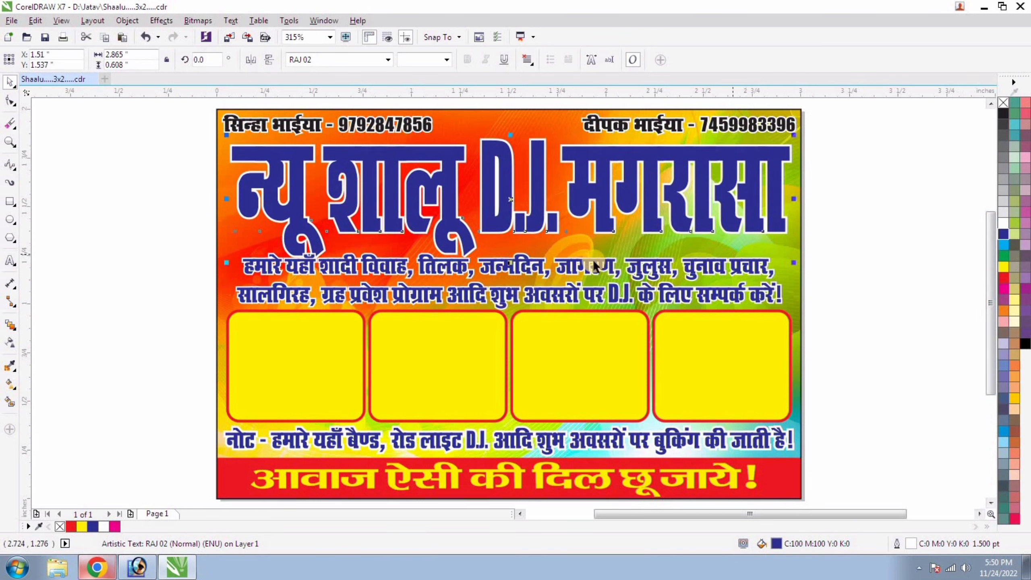
pyautogui.click(320, 231)
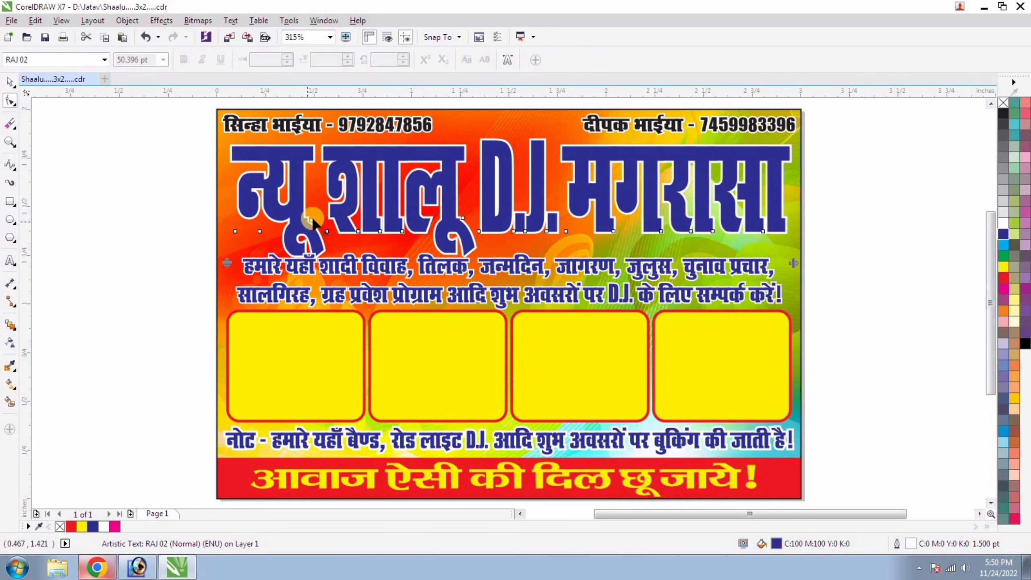
pyautogui.click(311, 219)
pyautogui.press('Down')
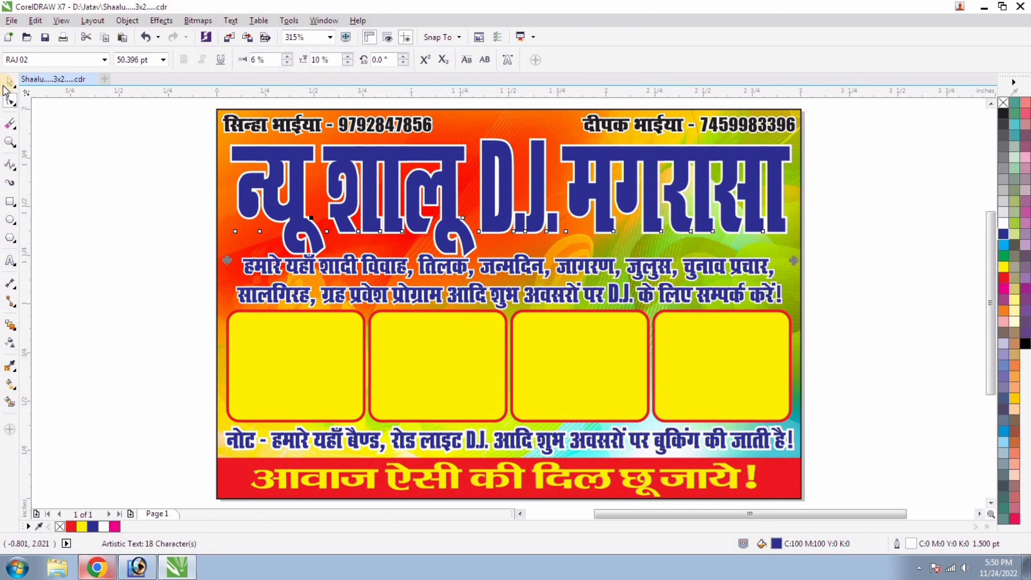
# Duplicate the heading and offset the copy up and to the left to X 1.47, Y 1.584.
pyautogui.press('space')
pyautogui.click(246, 183)
pyautogui.press('KP_Add')
pyautogui.press('Up')
pyautogui.press('Left')
pyautogui.press('Up')
pyautogui.press('Left')
pyautogui.press('Up')
pyautogui.press('Left')
pyautogui.press('Up')
pyautogui.press('Left')
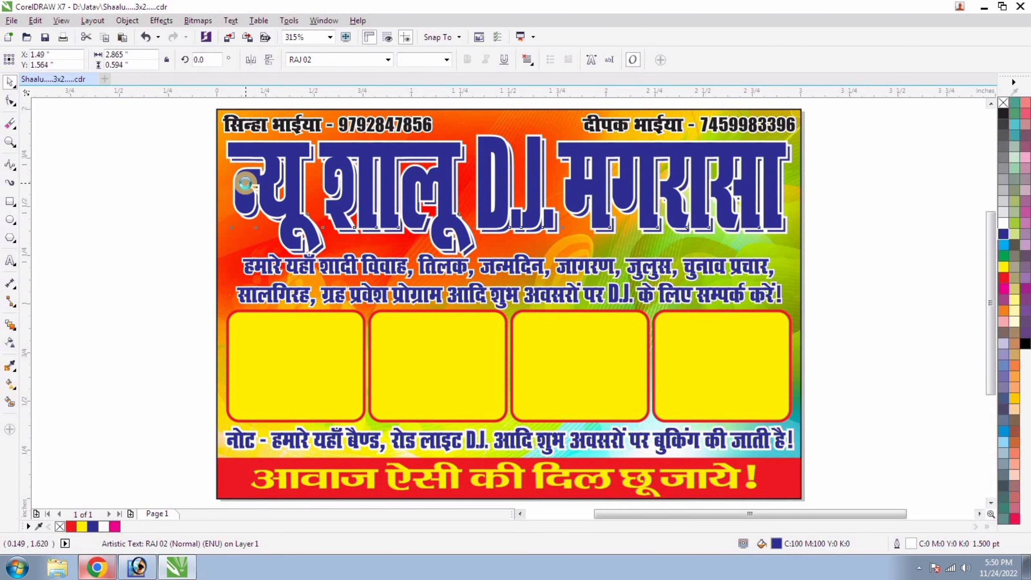
# Recolor the rear heading copy orange (M60 Y100) for both fill and outline.
pyautogui.click(470, 248)
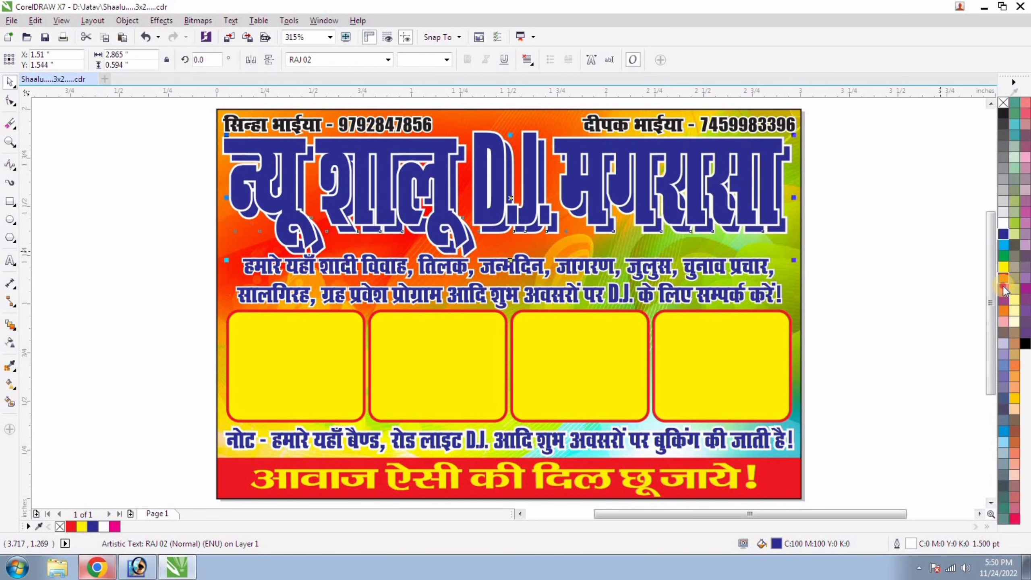
pyautogui.click(1003, 267)
pyautogui.rightClick(1004, 267)
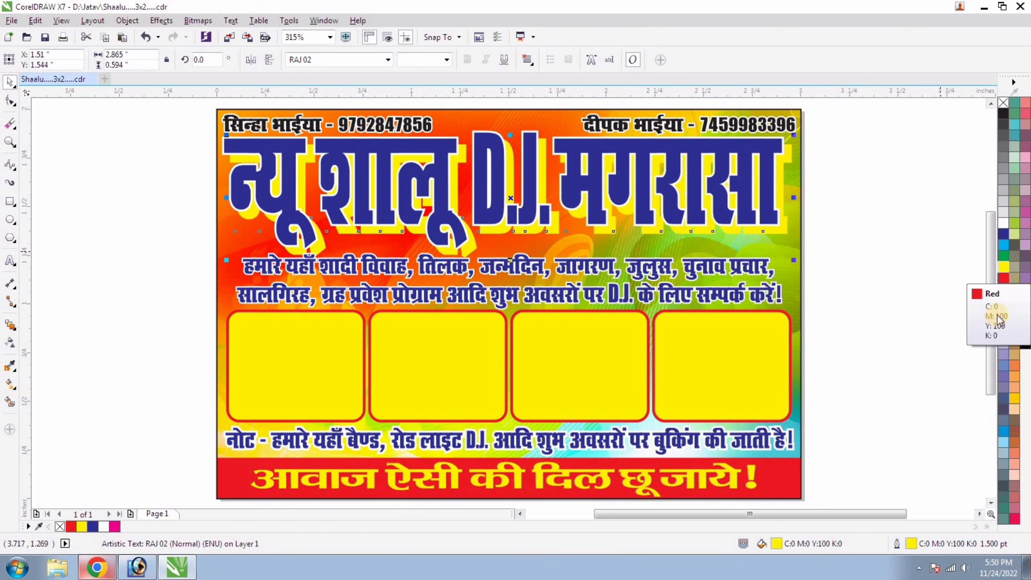
pyautogui.press('F2')
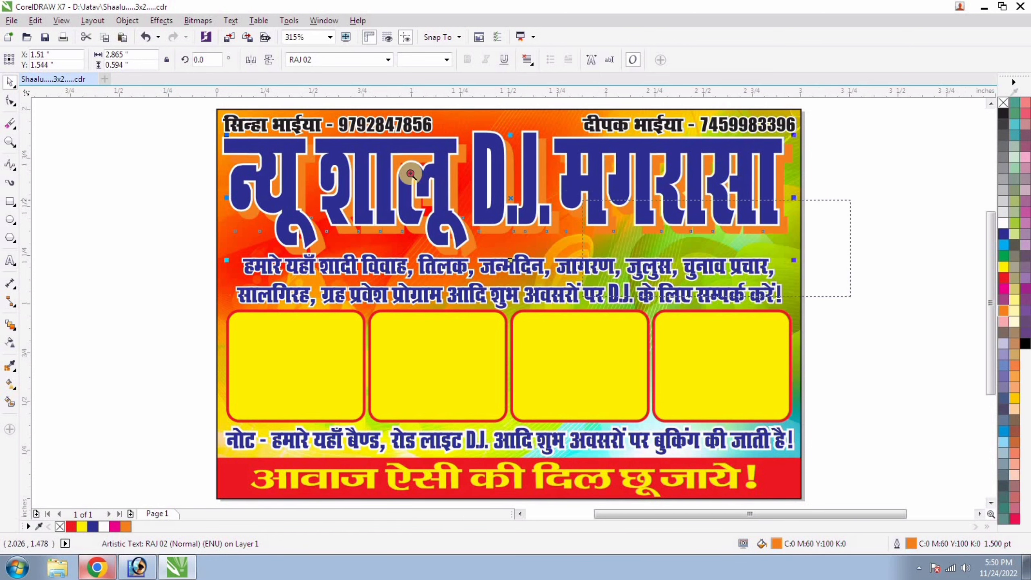
pyautogui.moveTo(174, 113); pyautogui.dragTo(175, 112)
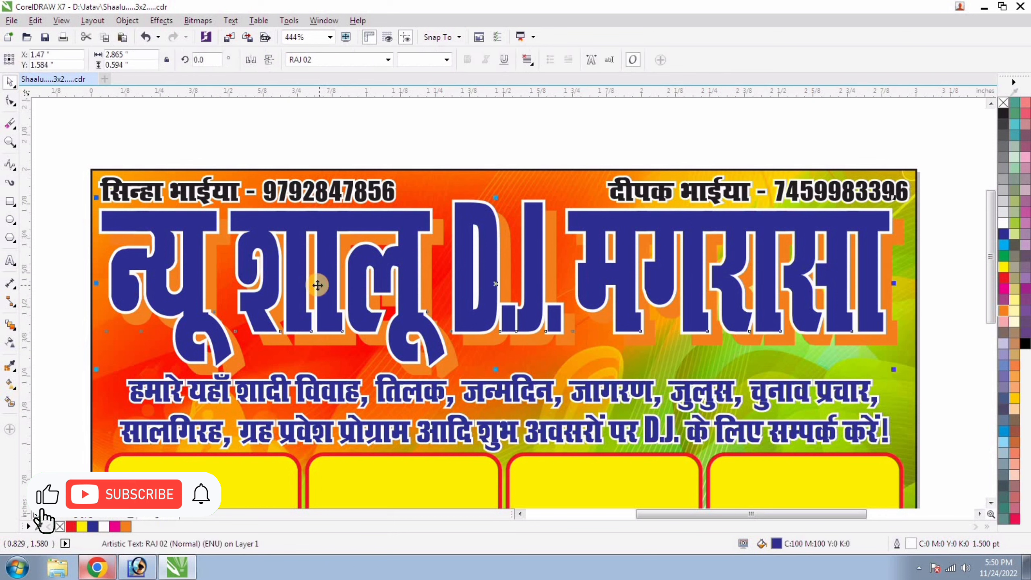
# Undo the front heading's offset moves and shift it a smaller distance up-left to X 1.49, Y 1.564.
pyautogui.hotkey('ctrl', 'z')
pyautogui.hotkey('ctrl', 'z')
pyautogui.hotkey('ctrl', 'z')
pyautogui.hotkey('ctrl', 'z')
pyautogui.hotkey('ctrl', 'z')
pyautogui.hotkey('ctrl', 'z')
pyautogui.hotkey('ctrl', 'z')
pyautogui.press('Up')
pyautogui.press('Left')
pyautogui.press('Up')
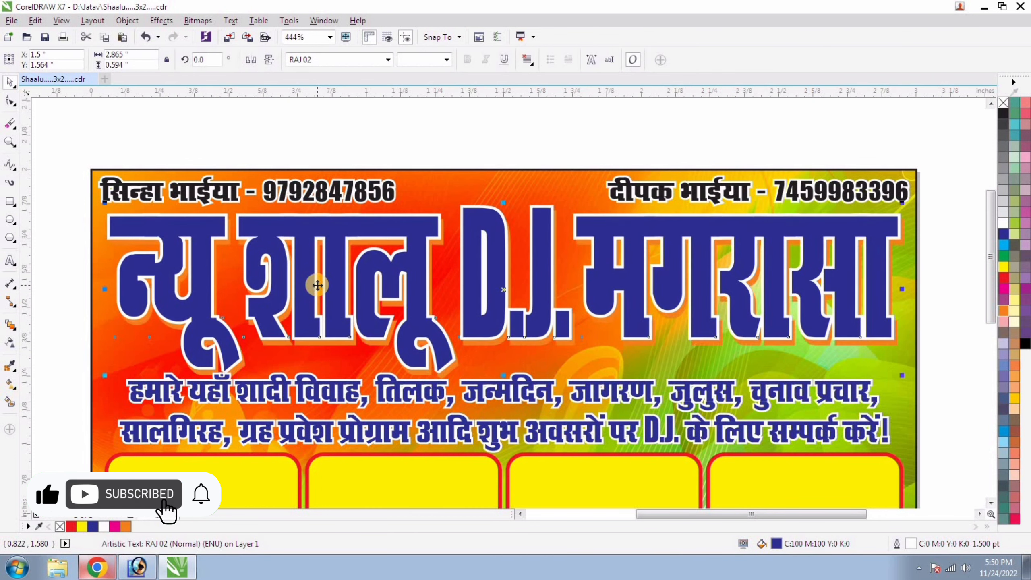
pyautogui.press('Left')
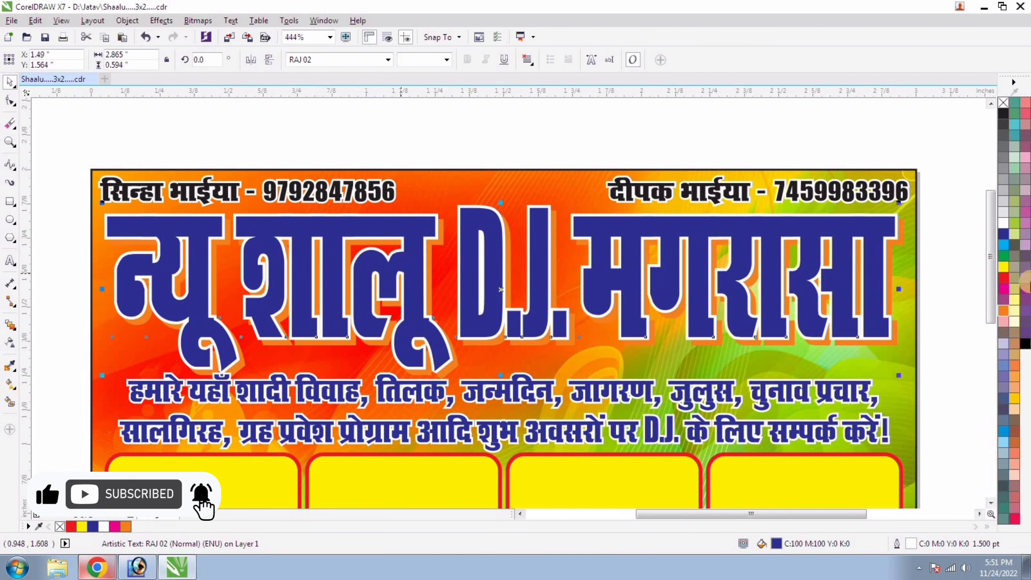
# Recolor the front heading copy yellow with an orange outline, and make the rear copy yellow.
pyautogui.click(1015, 301)
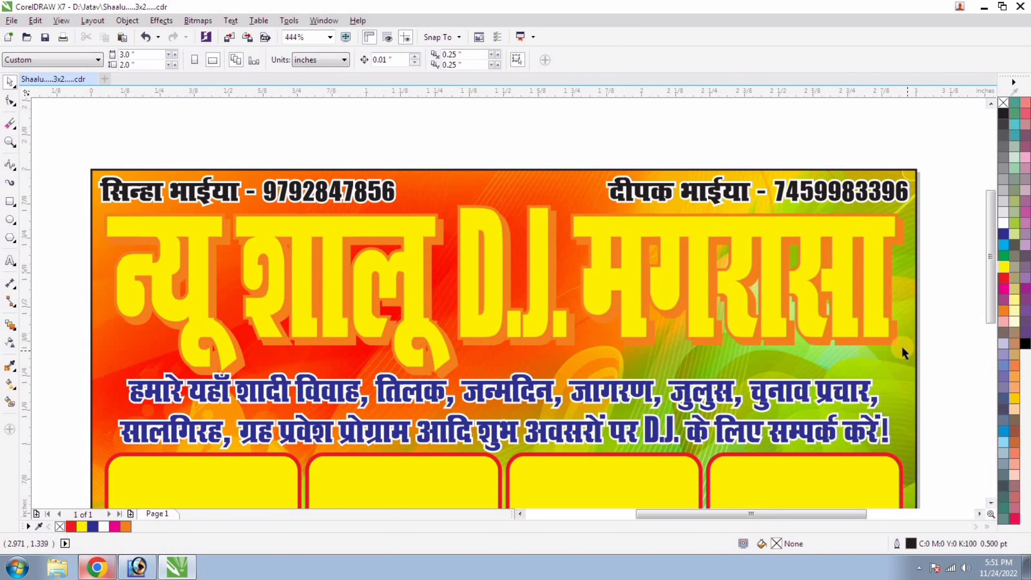
pyautogui.click(896, 341)
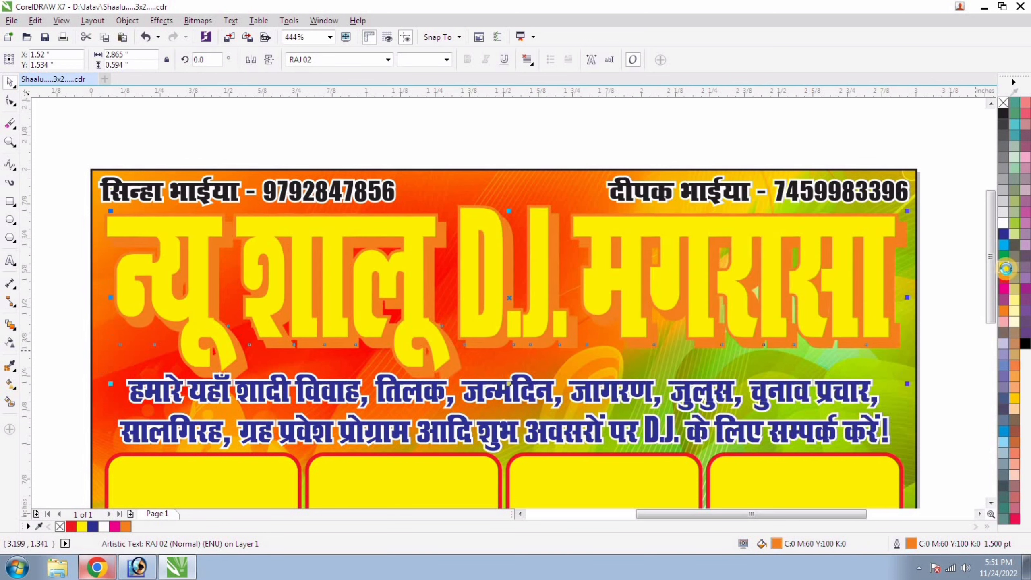
# Add another front heading copy offset up-left to X 1.46, Y 1.594, with a blue fill and white outline.
pyautogui.click(865, 330)
pyautogui.press('Left')
pyautogui.press('Up')
pyautogui.press('Left')
pyautogui.press('Up')
pyautogui.press('Left')
pyautogui.press('Up')
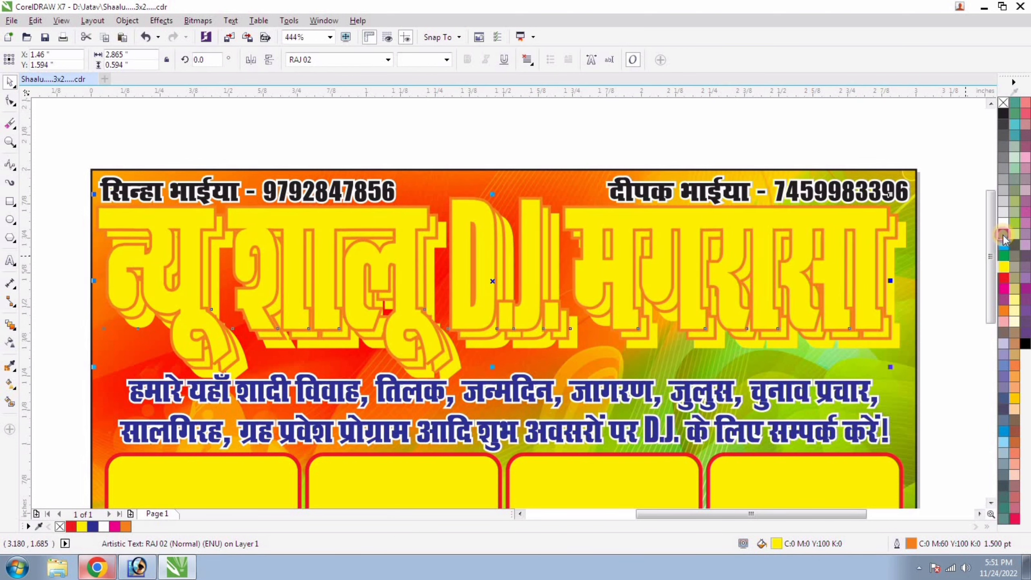
pyautogui.click(1004, 235)
# Blend the two rear heading copies together in 20 steps and select the blue front heading.
pyautogui.press('Escape')
pyautogui.moveTo(148, 329); pyautogui.dragTo(562, 344)
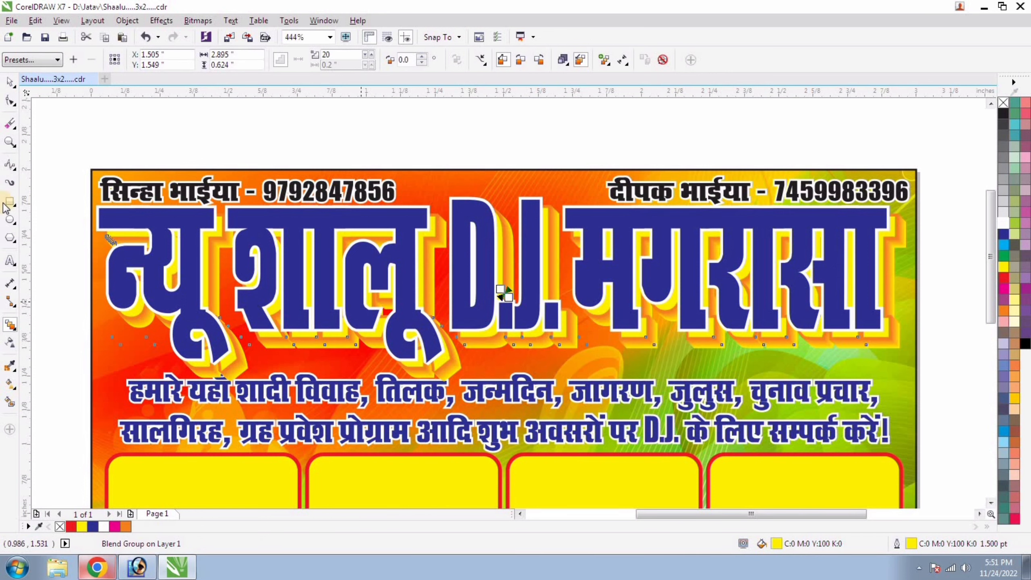
pyautogui.click(9, 84)
pyautogui.click(186, 242)
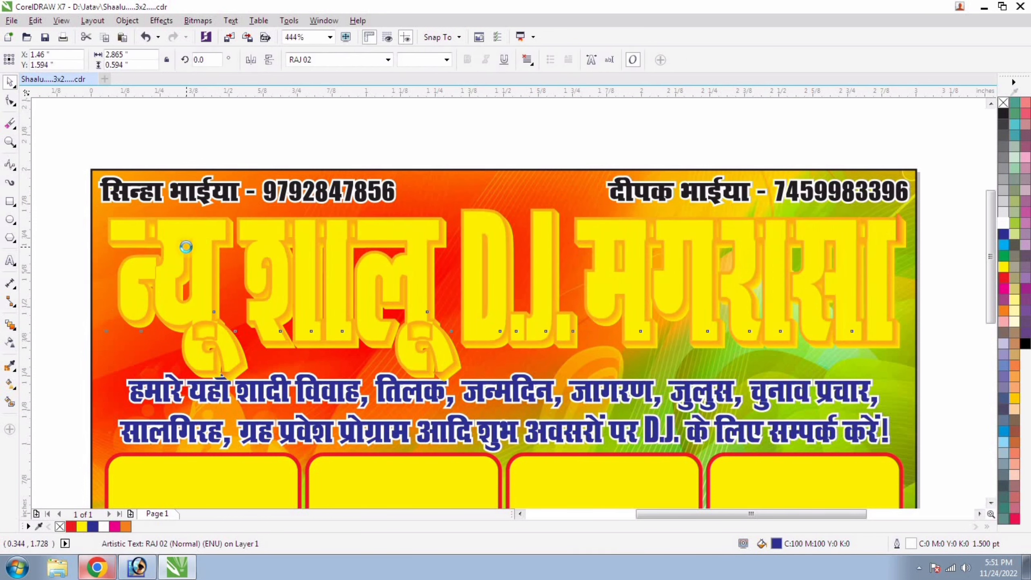
# Move the blue front heading to X 1.48, Y 1.574 and try centring it over the blended copies.
pyautogui.moveTo(187, 247); pyautogui.dragTo(205, 291)
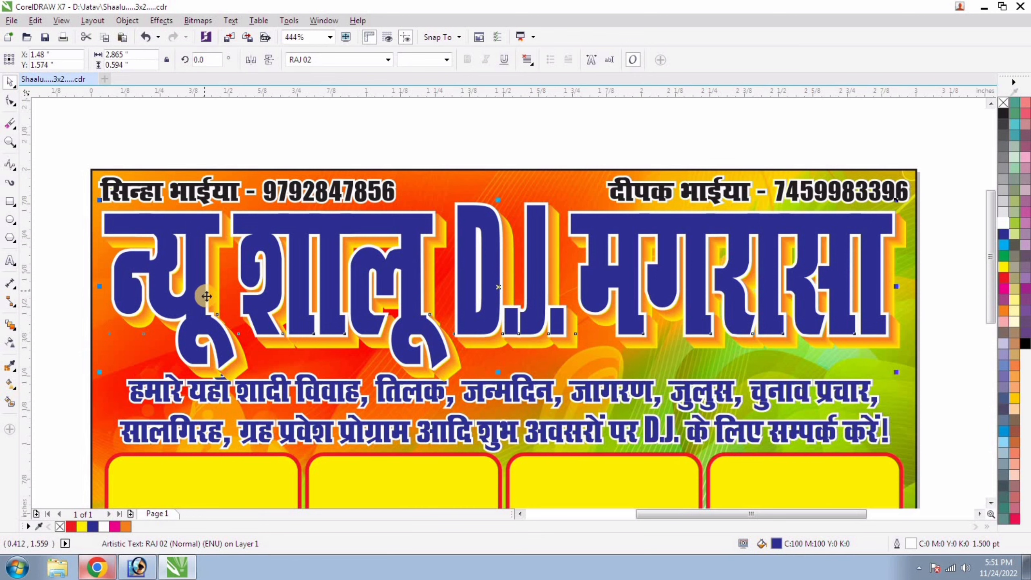
pyautogui.press('c')
pyautogui.press('e')
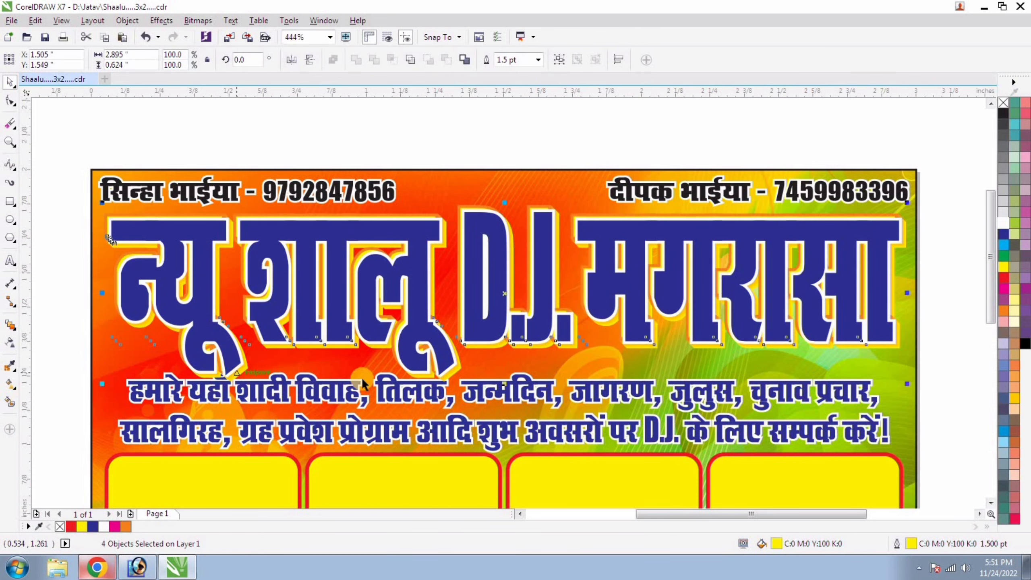
pyautogui.click(884, 274)
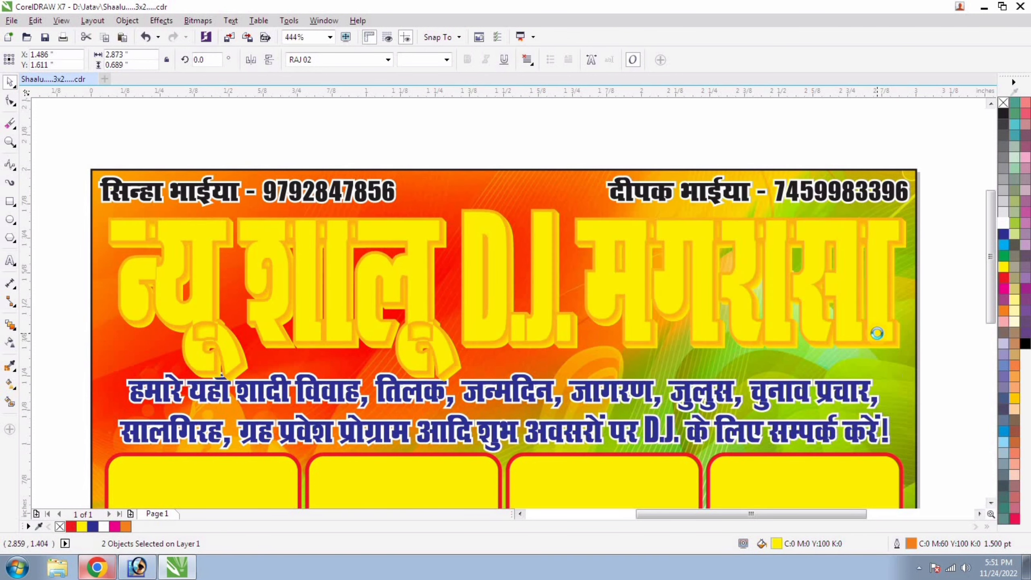
pyautogui.click(933, 203)
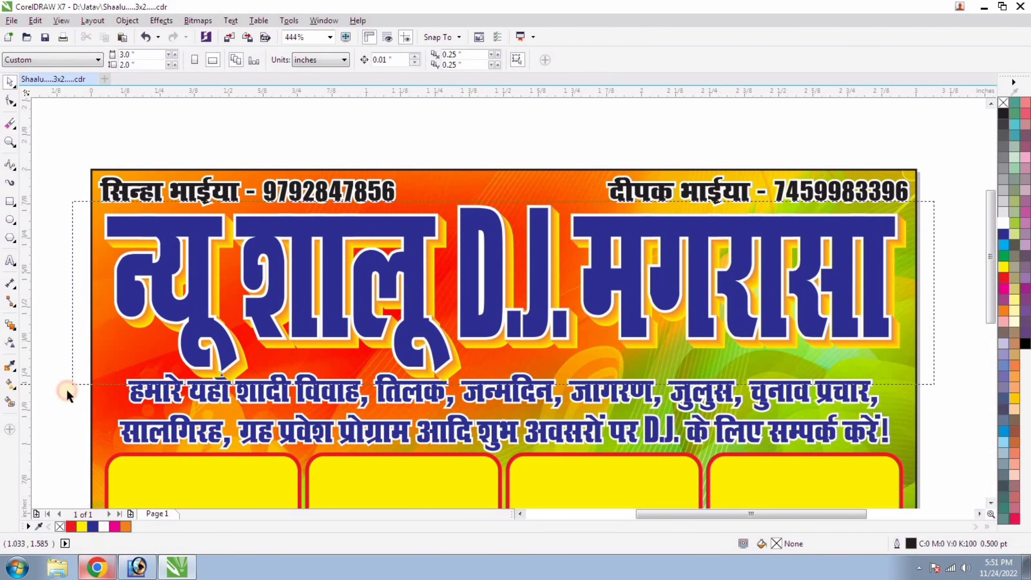
# Group the heading layers, centre them on the banner, reduce their height to 0.567 inches at Y 1.57, and ungroup them.
pyautogui.moveTo(68, 394); pyautogui.dragTo(69, 396)
pyautogui.hotkey('ctrl', 'g')
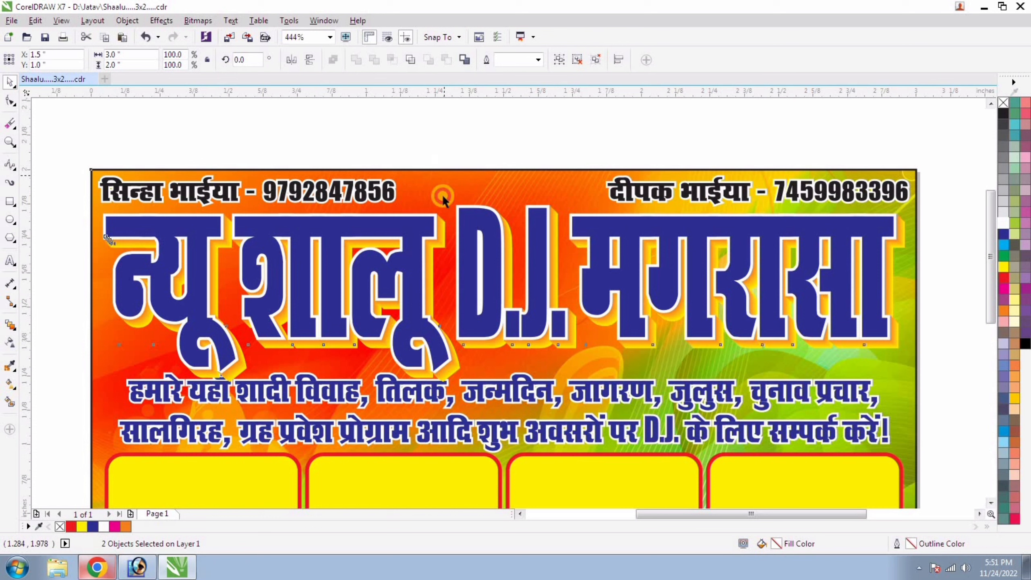
pyautogui.moveTo(505, 218); pyautogui.dragTo(500, 214)
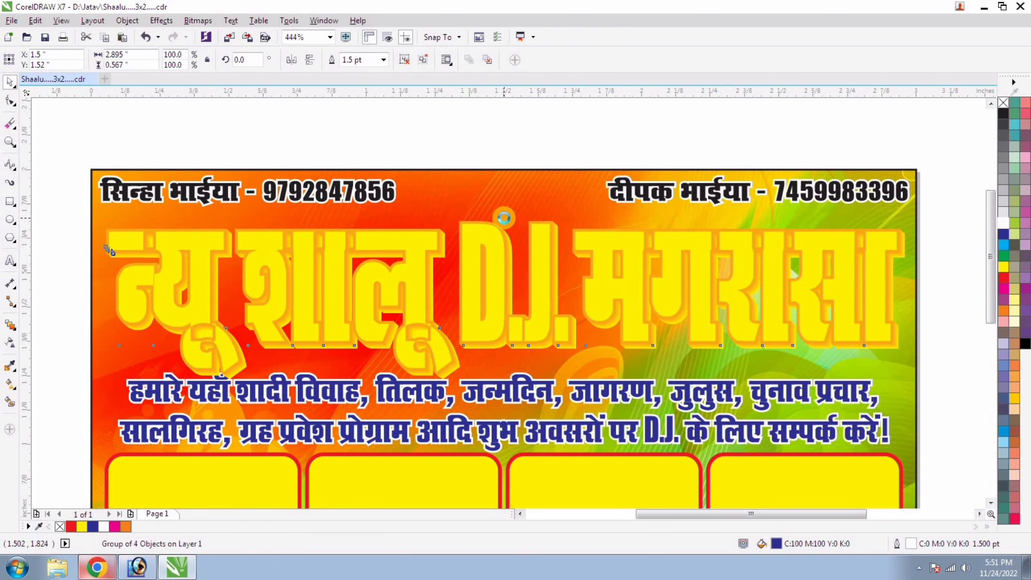
pyautogui.click(836, 267)
pyautogui.click(837, 267)
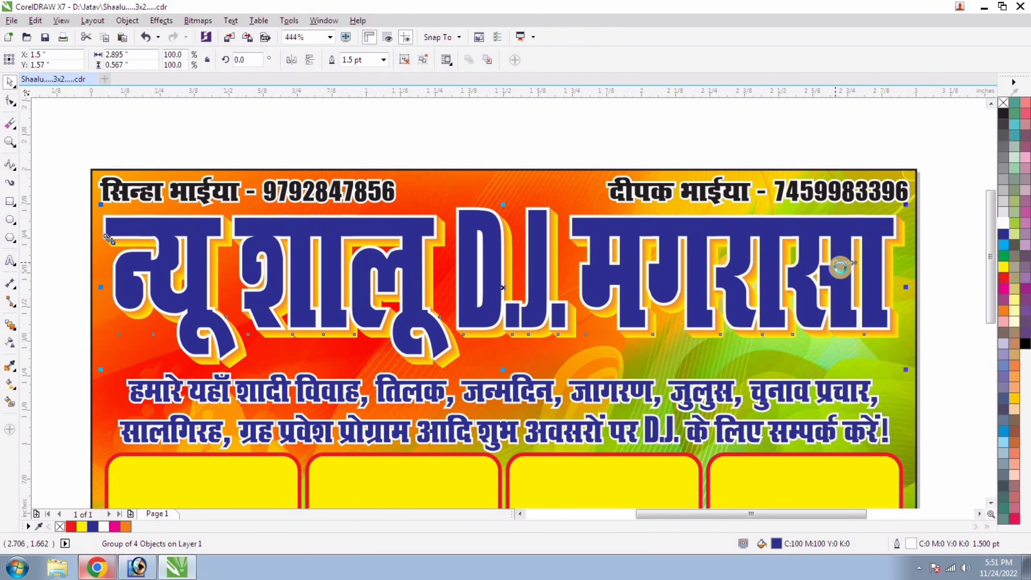
pyautogui.hotkey('ctrl', 'u')
# Apply a vertical fountain fill to the front heading, running from blue at the top to near-black navy at the bottom.
pyautogui.click(602, 275)
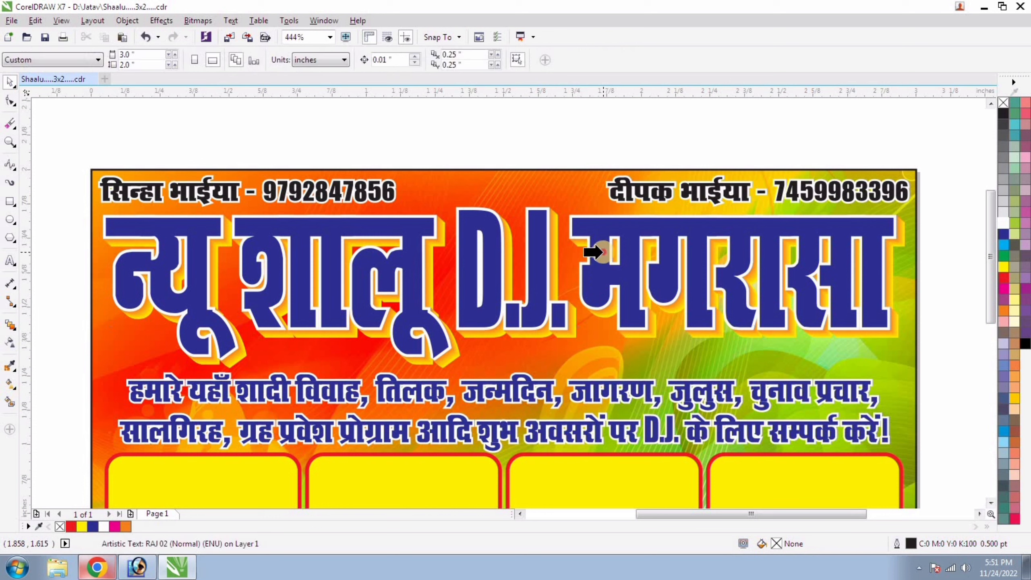
pyautogui.click(601, 253)
pyautogui.click(576, 305)
pyautogui.click(608, 260)
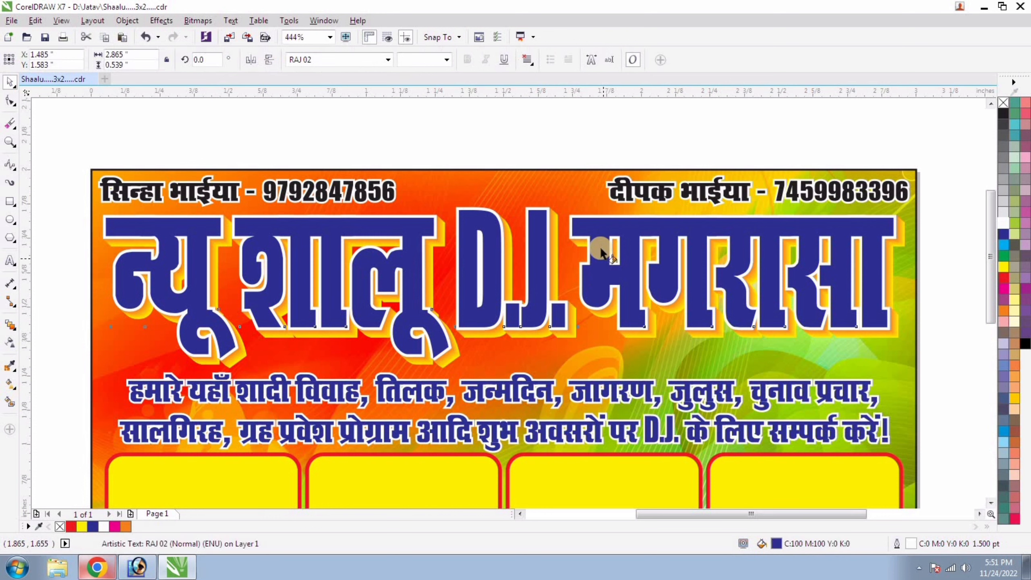
pyautogui.press('g')
pyautogui.moveTo(603, 315); pyautogui.dragTo(600, 313)
pyautogui.click(630, 309)
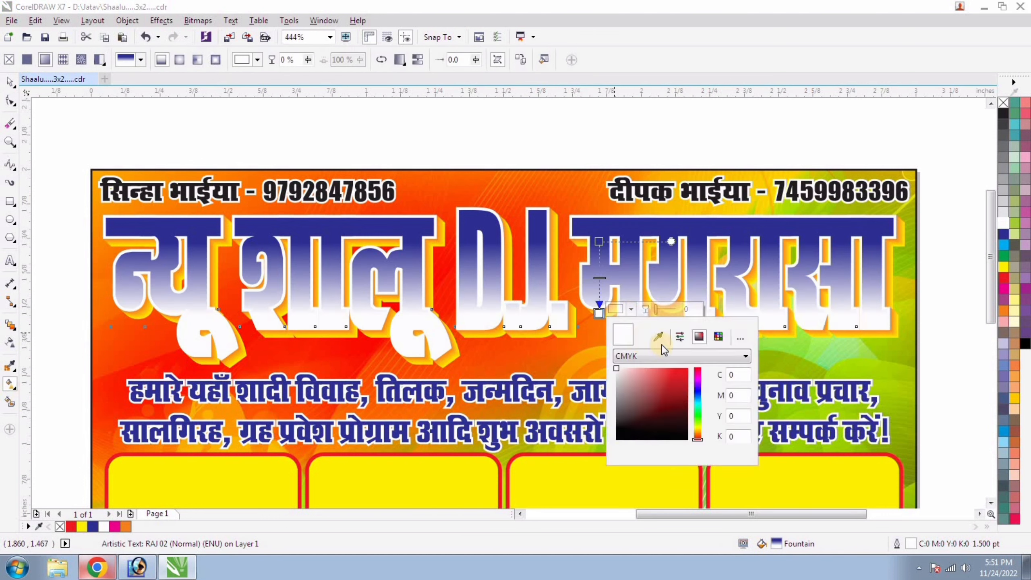
pyautogui.click(1004, 235)
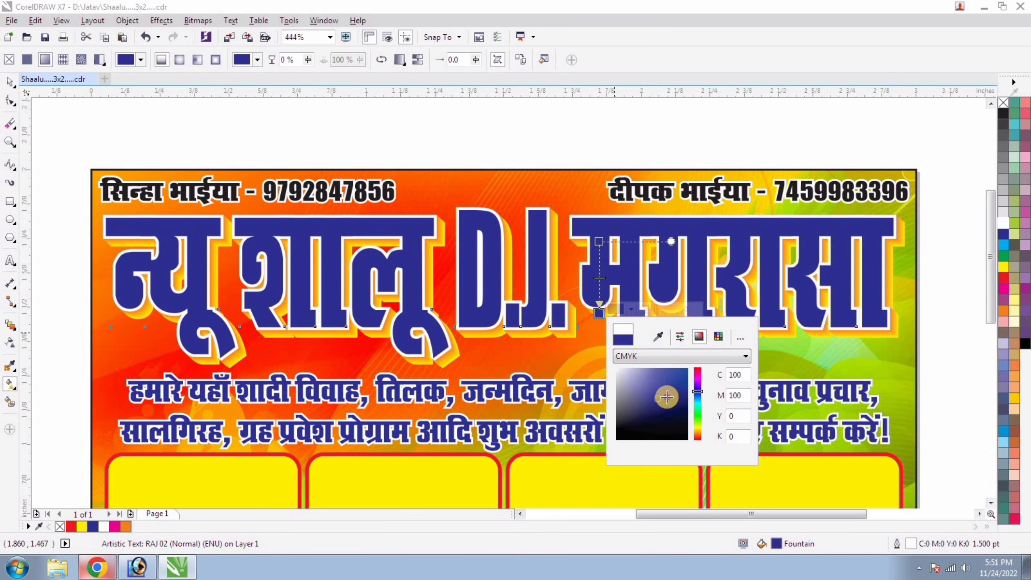
pyautogui.click(675, 412)
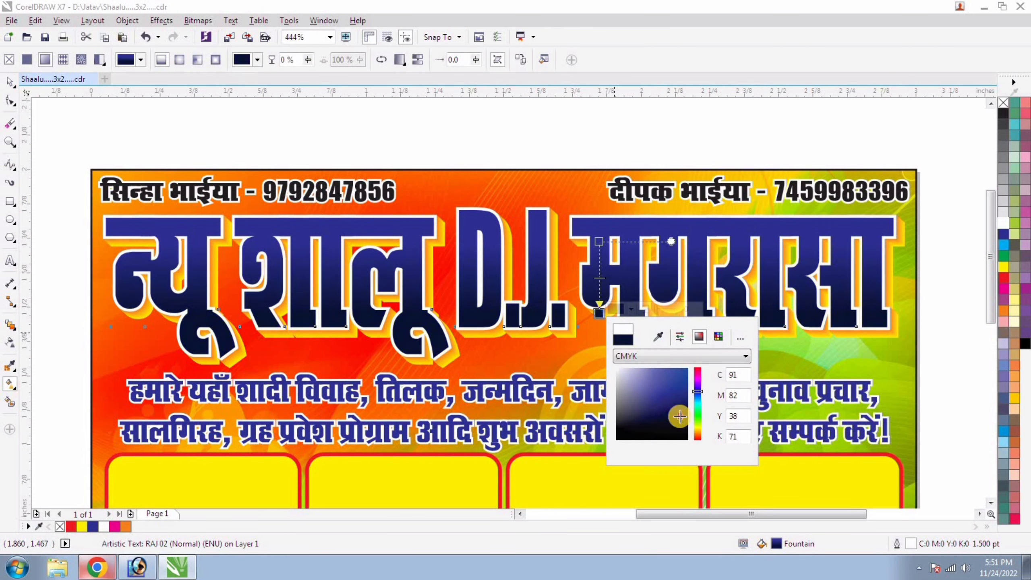
pyautogui.click(11, 83)
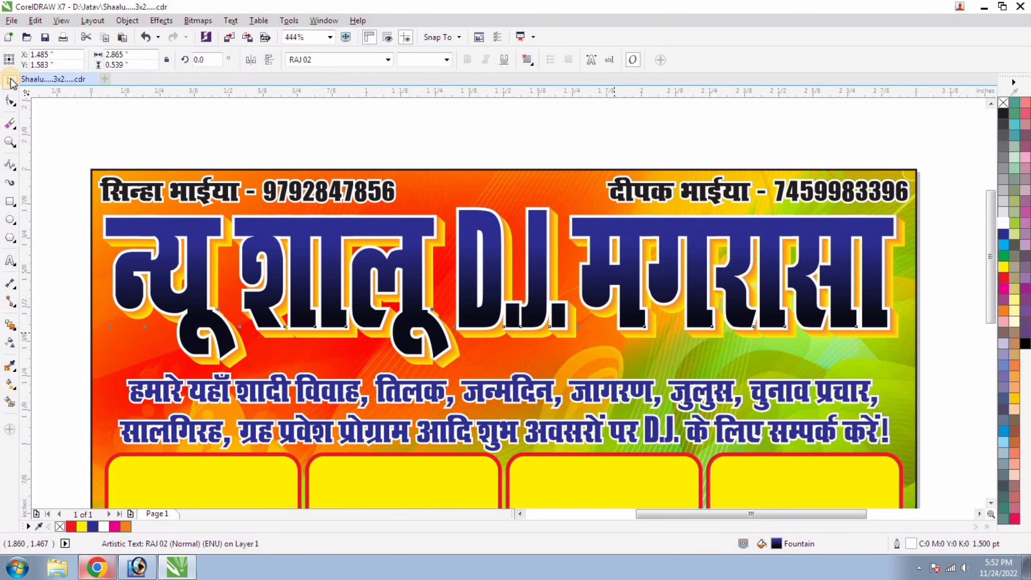
# Recolor the two service text lines above the yellow frames dark red, C29 M100 Y100 K41.
pyautogui.click(758, 184)
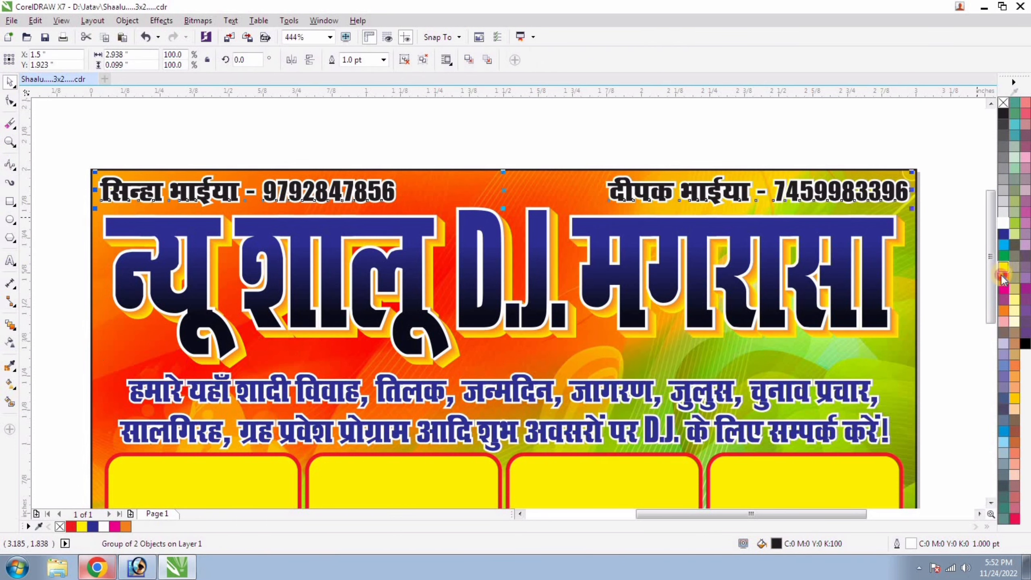
pyautogui.click(881, 150)
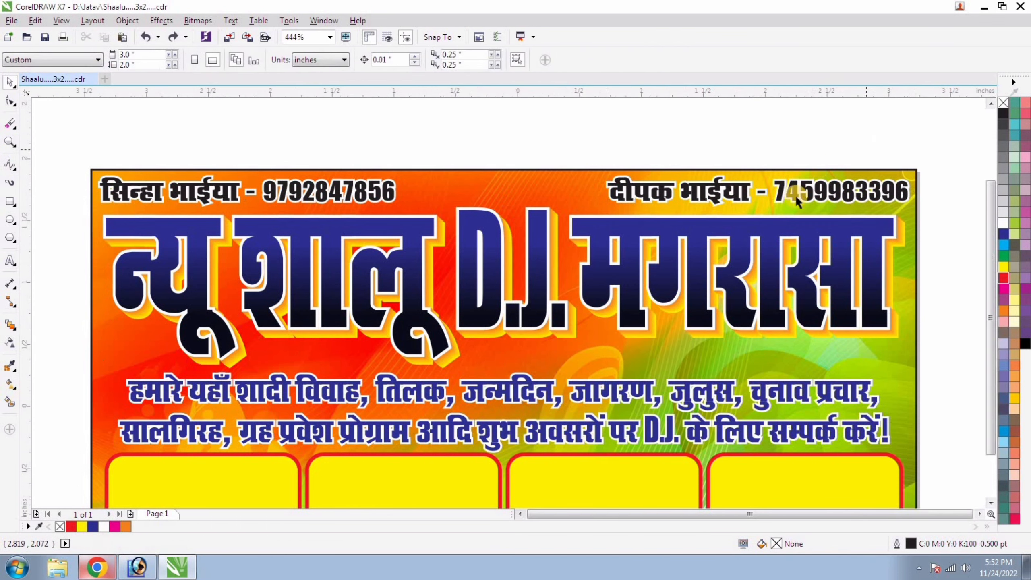
pyautogui.scroll(-2, 797, 200)
pyautogui.click(701, 281)
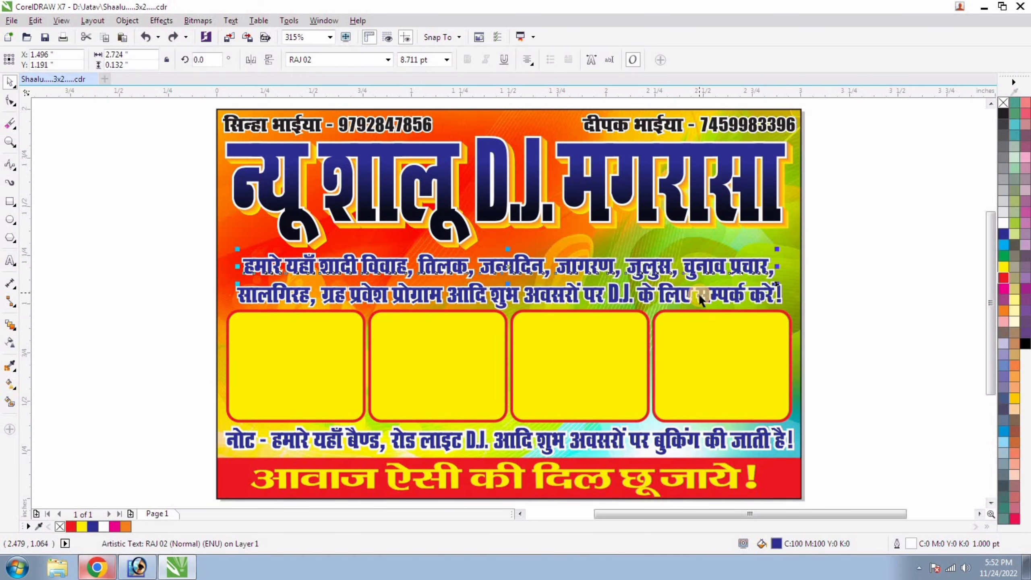
pyautogui.click(1003, 280)
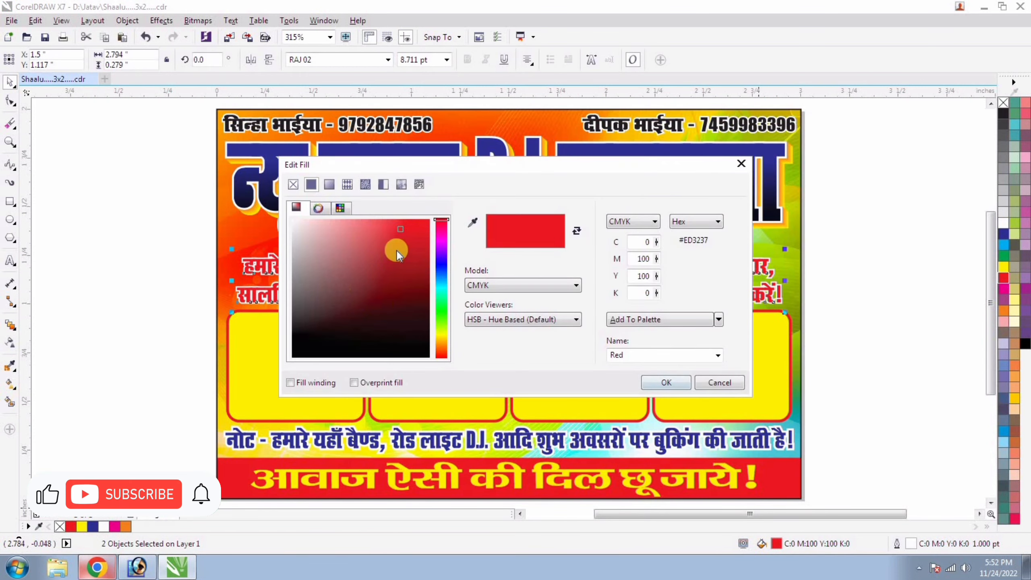
pyautogui.click(409, 286)
pyautogui.press('Return')
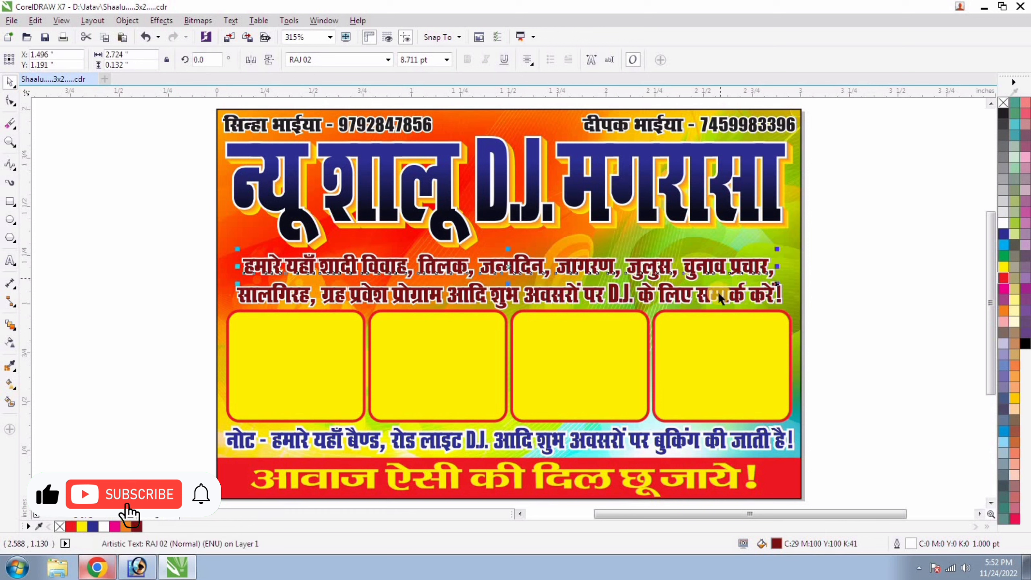
# Try to centre the two dark red service lines horizontally.
pyautogui.click(781, 253)
pyautogui.click(747, 265)
pyautogui.click(772, 281)
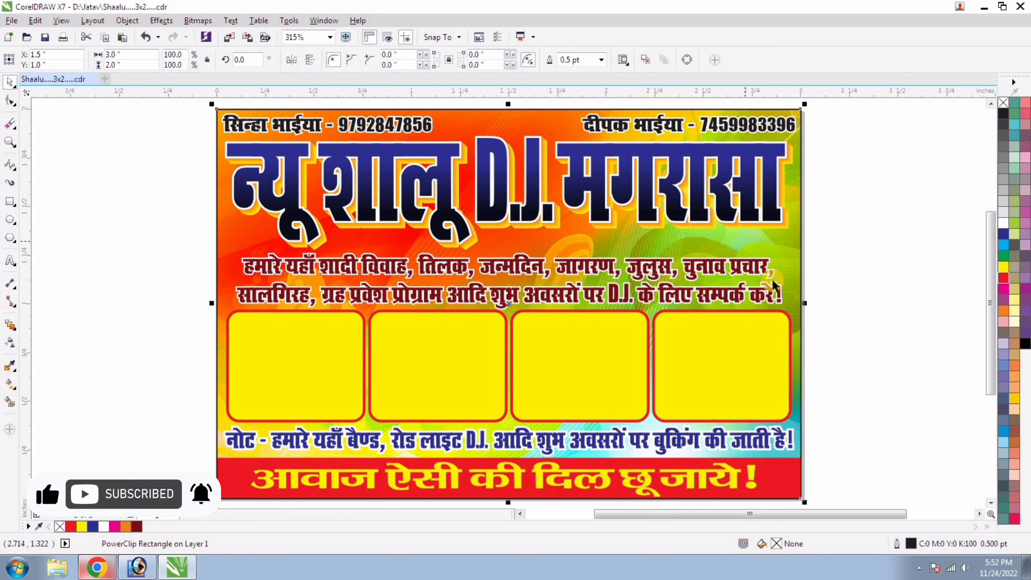
pyautogui.click(754, 295)
pyautogui.keyDown('shift'); pyautogui.click(732, 223); pyautogui.keyUp('shift')
pyautogui.press('c')
pyautogui.keyDown('shift'); pyautogui.click(732, 223); pyautogui.keyUp('shift')
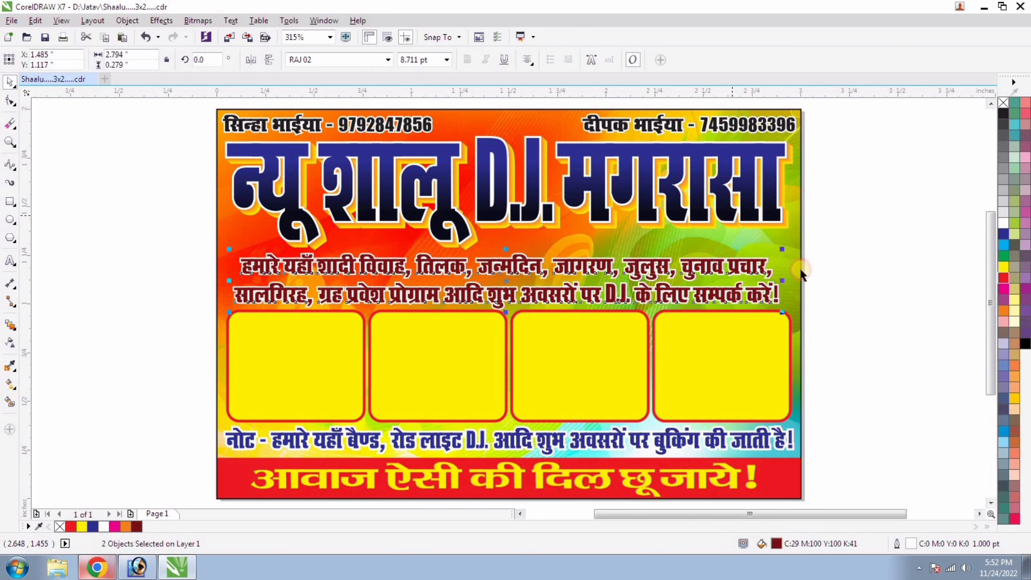
pyautogui.press('Escape')
# Remove the trailing comma from the first service line and centre both service lines horizontally on the banner background.
pyautogui.doubleClick(773, 280)
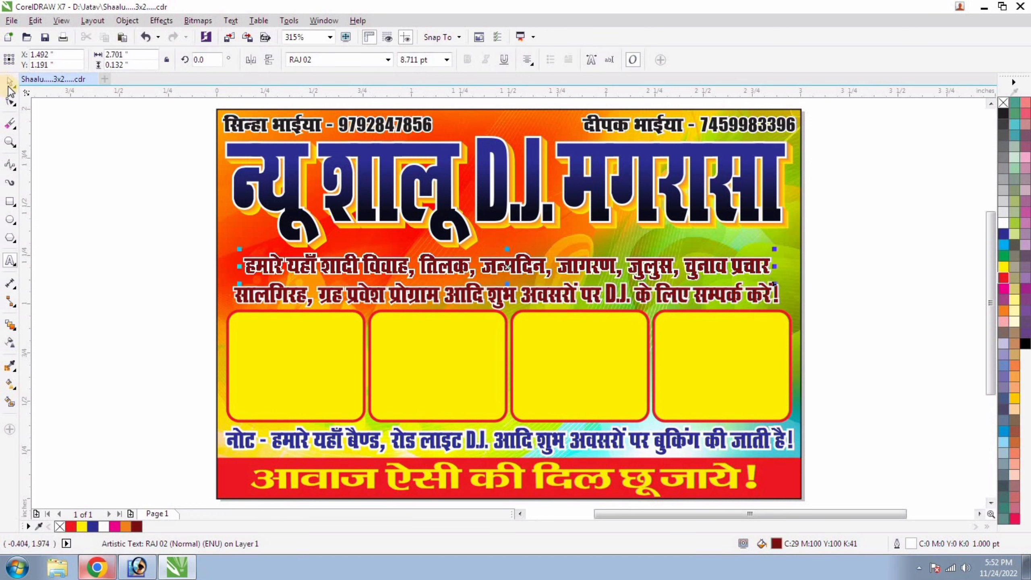
pyautogui.keyDown('shift'); pyautogui.click(546, 294); pyautogui.keyUp('shift')
pyautogui.keyDown('shift'); pyautogui.click(558, 243); pyautogui.keyUp('shift')
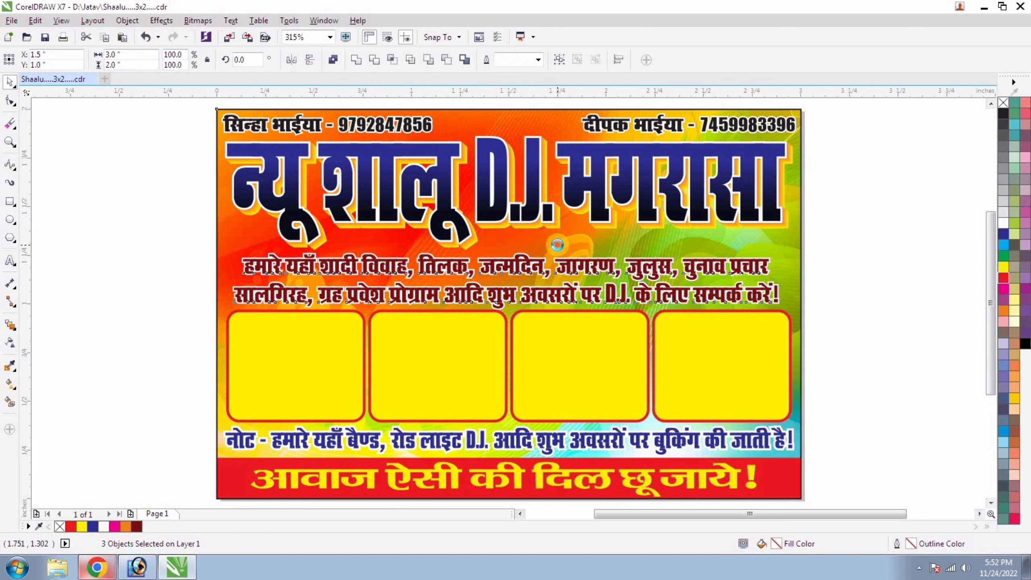
pyautogui.press('c')
pyautogui.keyDown('shift'); pyautogui.click(558, 245); pyautogui.keyUp('shift')
pyautogui.press('Escape')
# Bring a copy of the banner's background PowerClip to the front and extract its contents.
pyautogui.click(802, 272)
pyautogui.hotkey('shift', 'pageup')
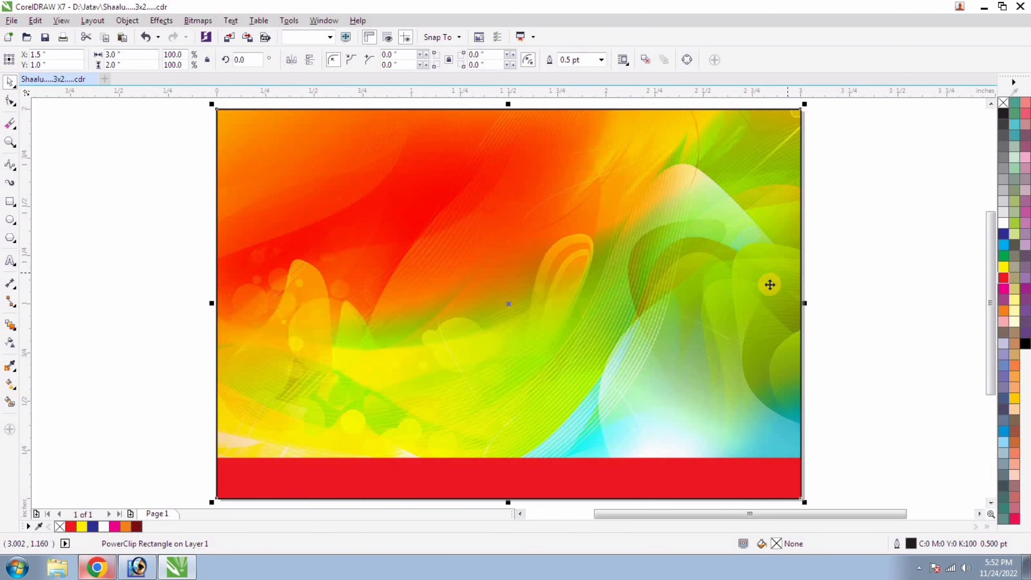
pyautogui.scroll(-2, 769, 283)
pyautogui.click(649, 405)
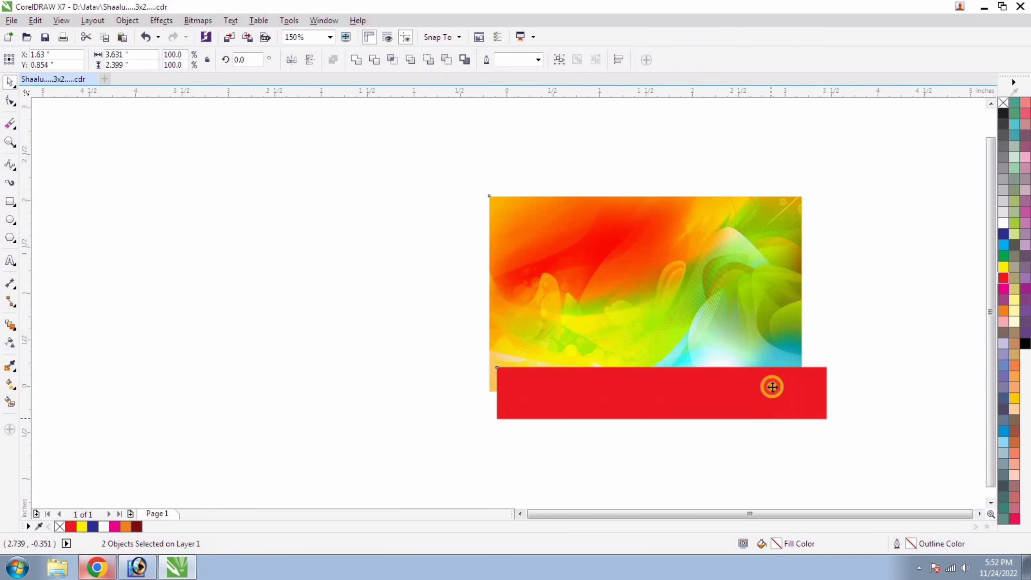
pyautogui.click(854, 299)
# Delete the extracted red strip from the copied background.
pyautogui.click(767, 400)
pyautogui.press('pagedown')
pyautogui.press('Delete')
pyautogui.click(607, 371)
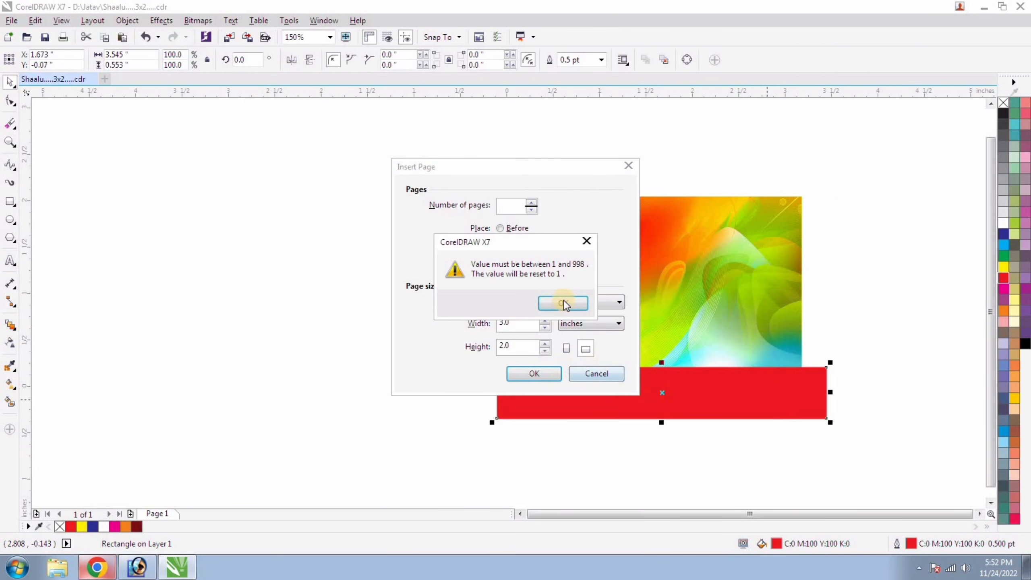
pyautogui.click(564, 303)
pyautogui.press('Delete')
# PowerClip the extracted image into the copied frame, resize the frame to 3.1 x 2.1 inches and send it to the back.
pyautogui.click(668, 336)
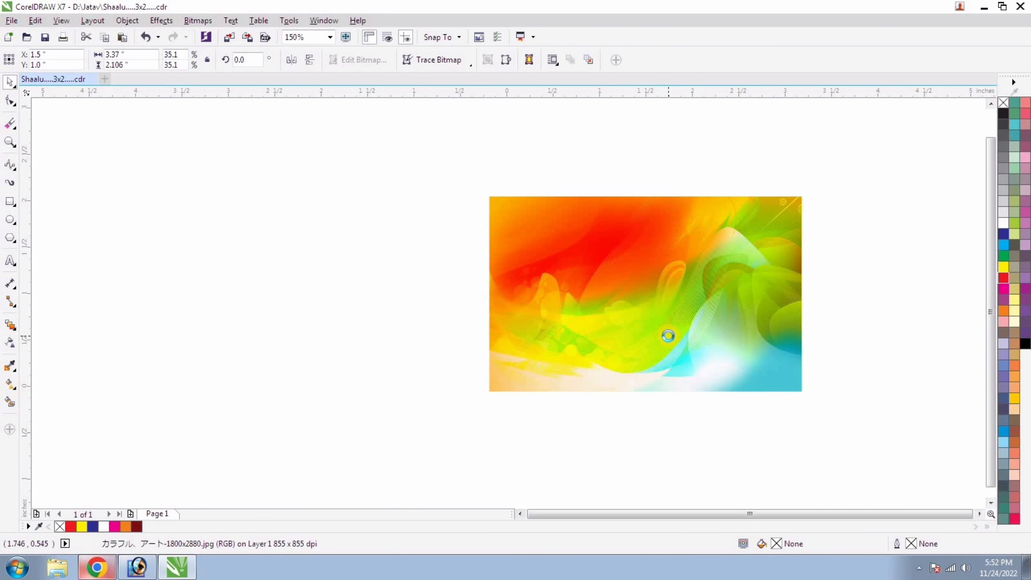
pyautogui.hotkey('shift', 'pagedown')
pyautogui.hotkey('alt', 'j')
pyautogui.press('w')
pyautogui.press('p')
pyautogui.click(734, 263)
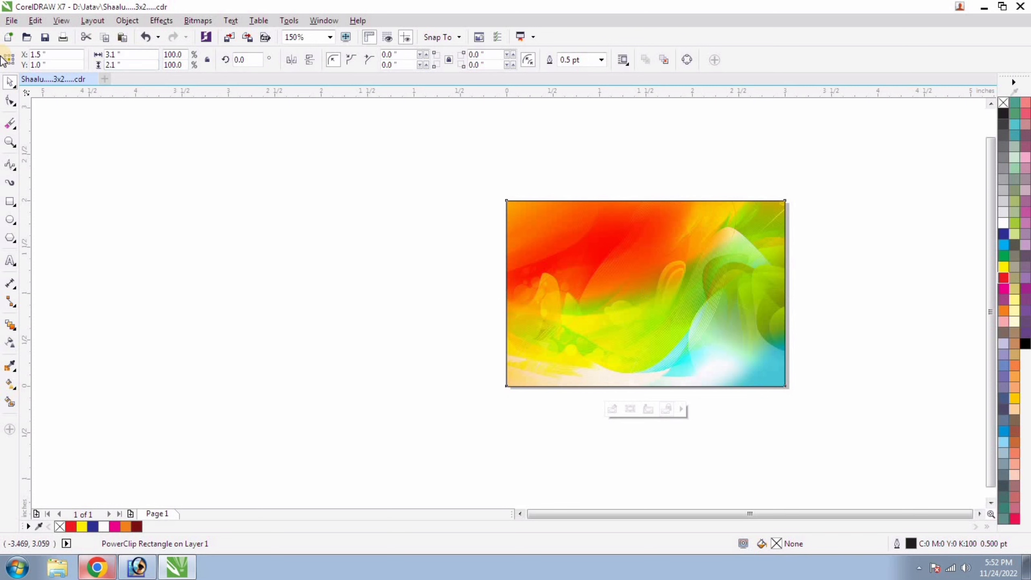
pyautogui.press('Return')
pyautogui.hotkey('shift', 'pagedown')
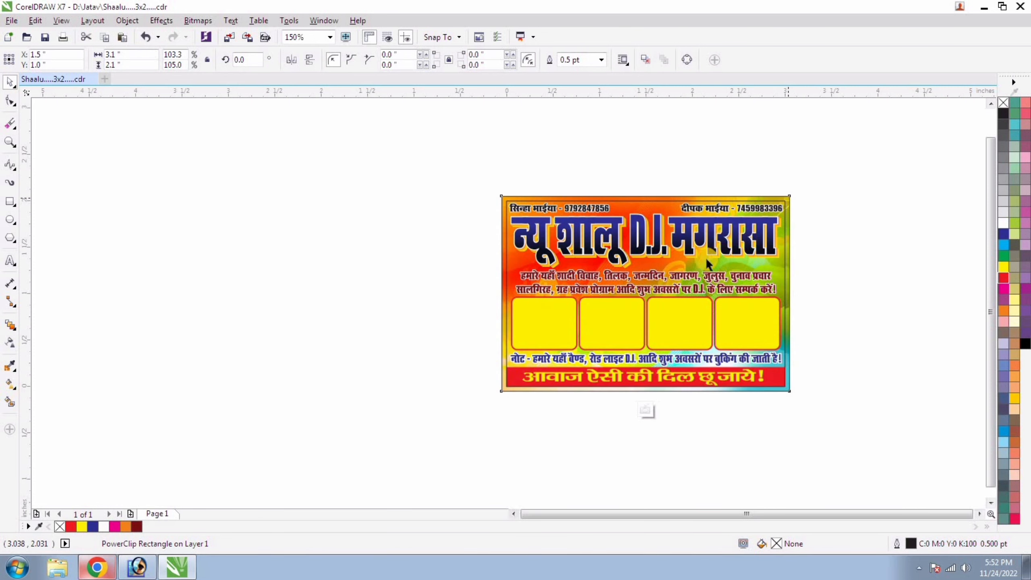
# Replace the image inside the larger rear frame with a rectangle about 4.33 x 3.03 inches with blue fill and outline.
pyautogui.keyDown('ctrl'); pyautogui.click(684, 306); pyautogui.keyUp('ctrl')
pyautogui.click(683, 306)
pyautogui.press('Delete')
pyautogui.click(11, 202)
pyautogui.moveTo(469, 146); pyautogui.dragTo(872, 427)
pyautogui.click(1004, 234)
pyautogui.rightClick(1004, 234)
pyautogui.click(643, 408)
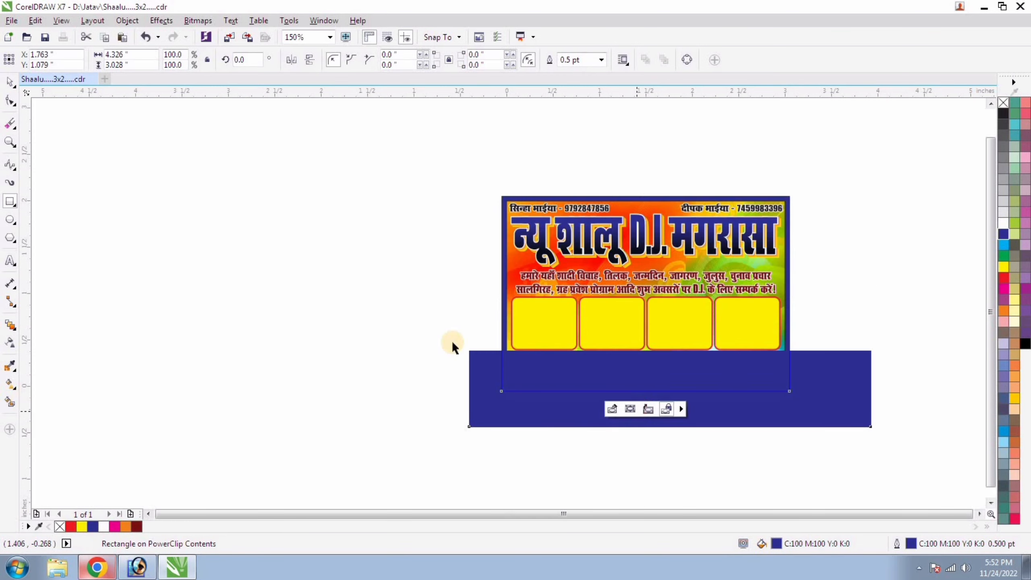
pyautogui.press('space')
pyautogui.click(428, 234)
pyautogui.press('F4')
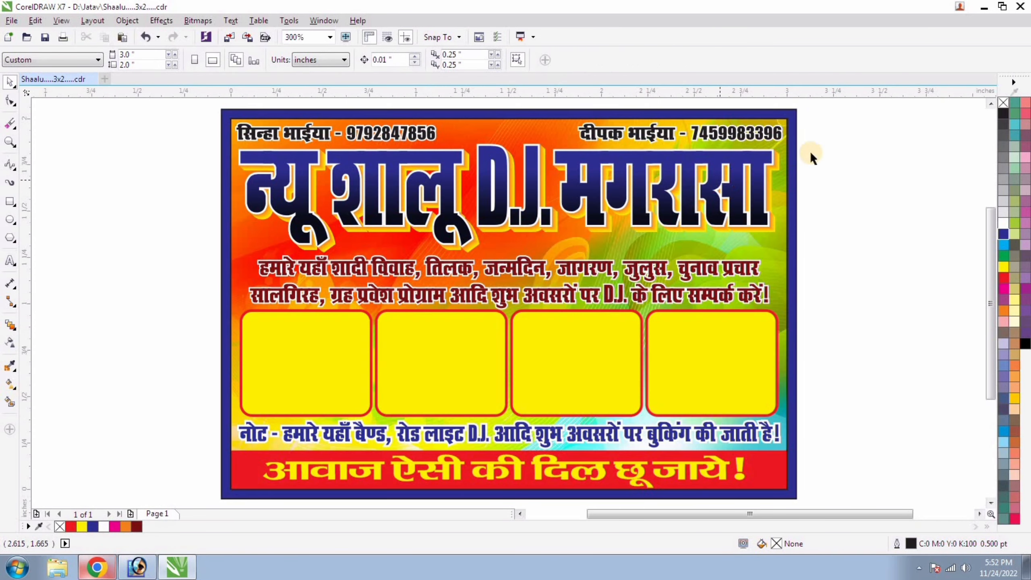
# Give the inner banner frame a white outline and centre the yellow slogan horizontally on the red strip.
pyautogui.click(781, 264)
pyautogui.press('Escape')
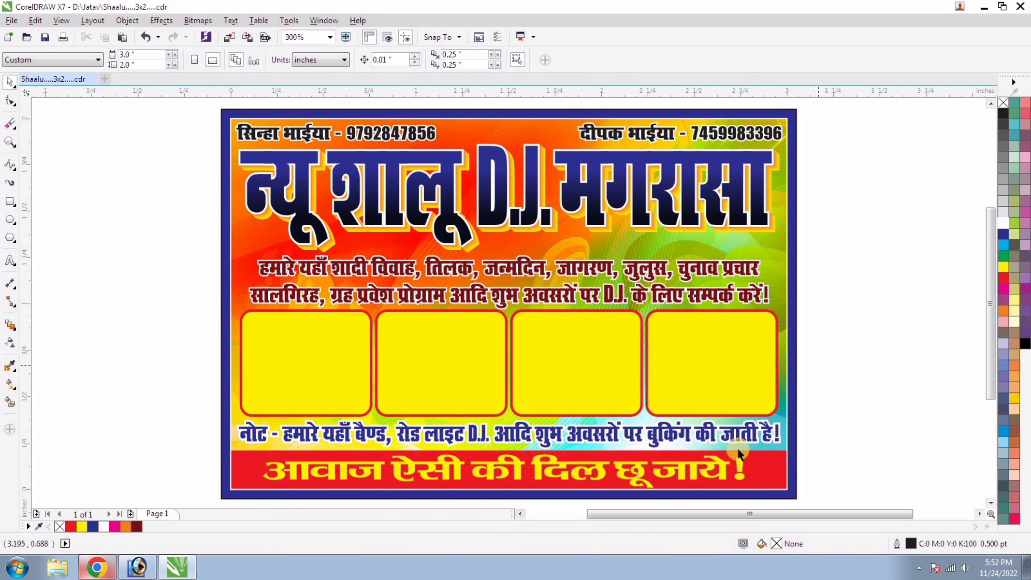
pyautogui.click(730, 466)
pyautogui.keyDown('shift'); pyautogui.click(767, 456); pyautogui.keyUp('shift')
pyautogui.press('c')
pyautogui.press('Escape')
pyautogui.click(701, 474)
pyautogui.press('Escape')
# Try a white fill on the slogan in the red strip and undo it.
pyautogui.click(572, 470)
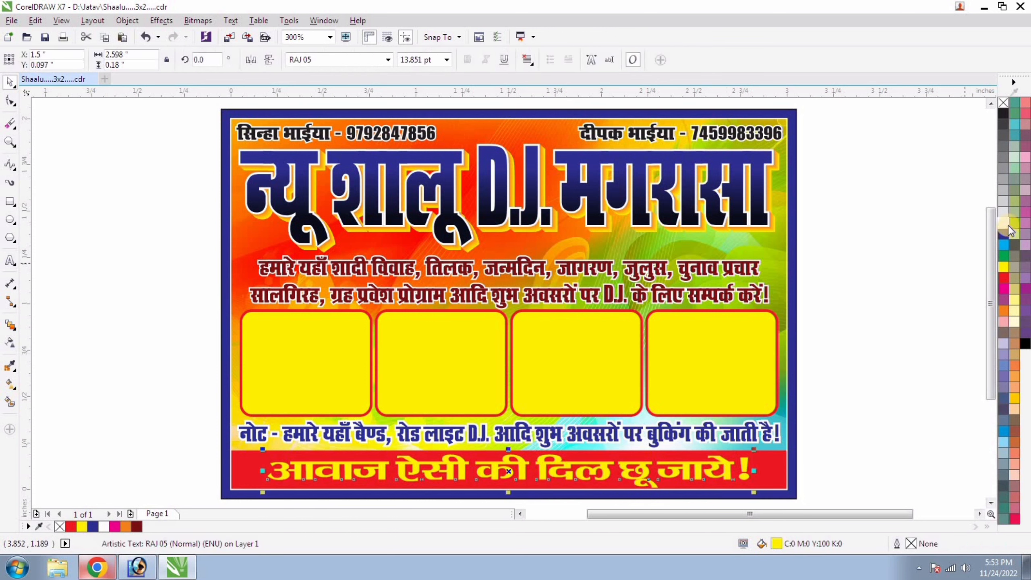
pyautogui.click(1004, 224)
pyautogui.hotkey('ctrl', 'z')
pyautogui.click(848, 310)
pyautogui.click(274, 342)
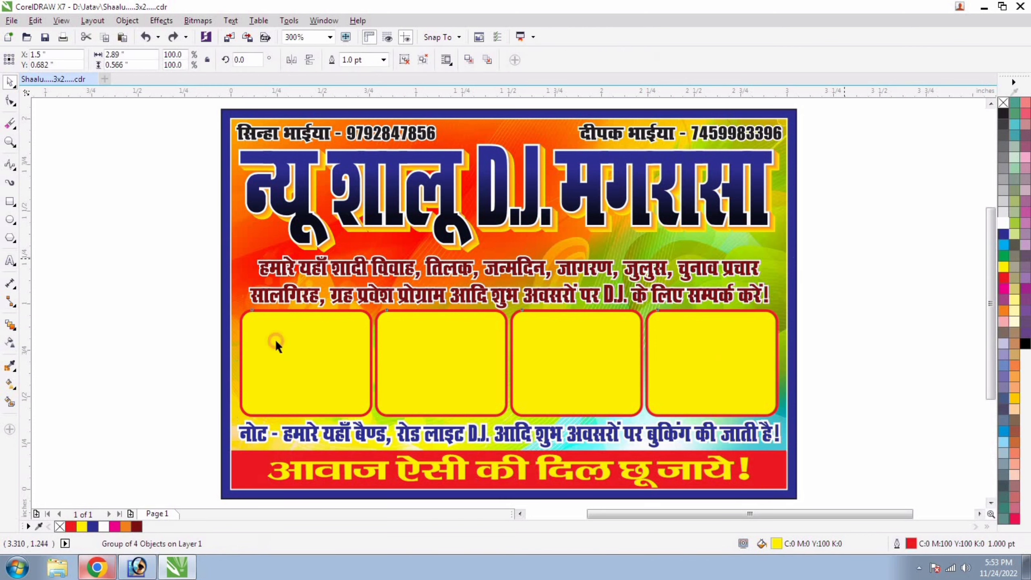
pyautogui.click(99, 234)
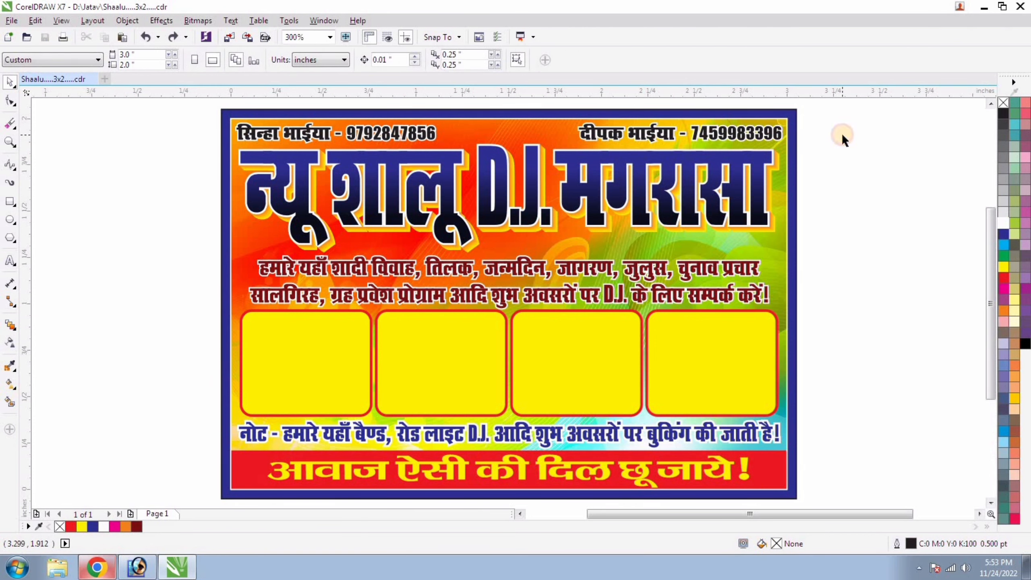
# Paste the loudspeaker picture onto the page and scale it down to about 1.5 inches wide.
pyautogui.hotkey('ctrl', 'v')
pyautogui.hotkey('shift', 'F2')
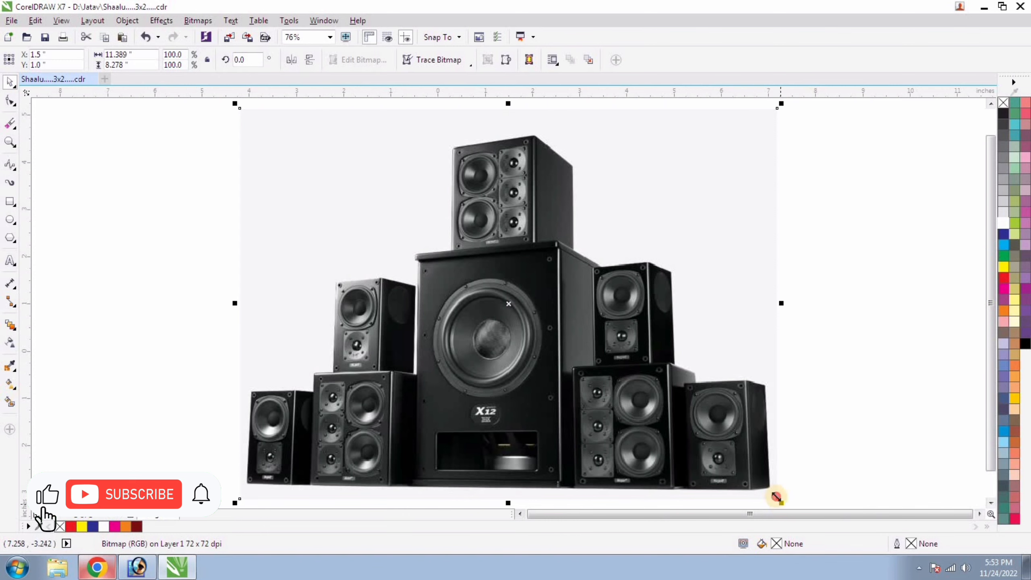
pyautogui.moveTo(780, 502)
pyautogui.mouseDown()
pyautogui.moveTo(378, 166)
pyautogui.moveTo(315, 165)
pyautogui.moveTo(440, 335)
pyautogui.mouseUp()
# Ungroup the row of yellow picture frames below the heading text.
pyautogui.press('F2')
pyautogui.moveTo(356, 262); pyautogui.dragTo(559, 376)
pyautogui.click(541, 286)
pyautogui.hotkey('ctrl', 'u')
# Resize the loudspeaker picture to about 0.81 x 0.59 inches and centre it on the first yellow frame.
pyautogui.click(427, 372)
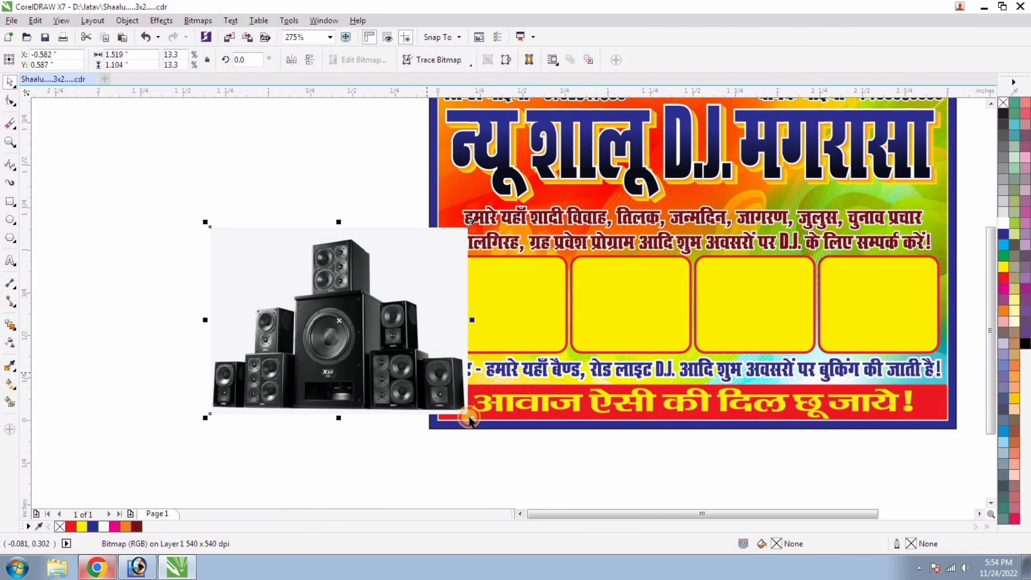
pyautogui.moveTo(451, 383); pyautogui.dragTo(436, 361)
pyautogui.keyDown('shift'); pyautogui.click(539, 316); pyautogui.keyUp('shift')
pyautogui.press('c')
pyautogui.press('e')
# PowerClip the loudspeaker picture inside the first yellow frame.
pyautogui.click(541, 437)
pyautogui.click(534, 338)
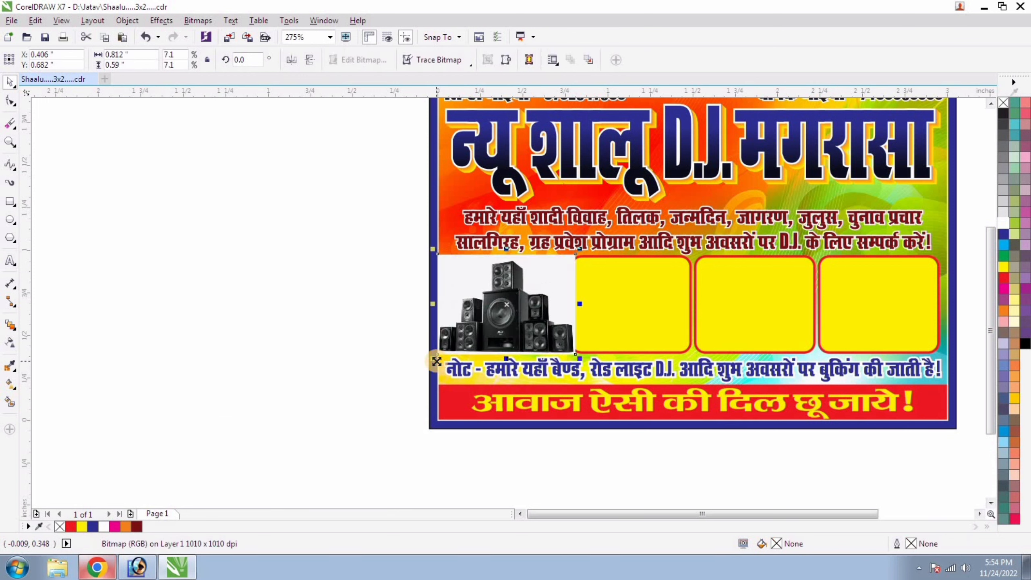
pyautogui.click(292, 60)
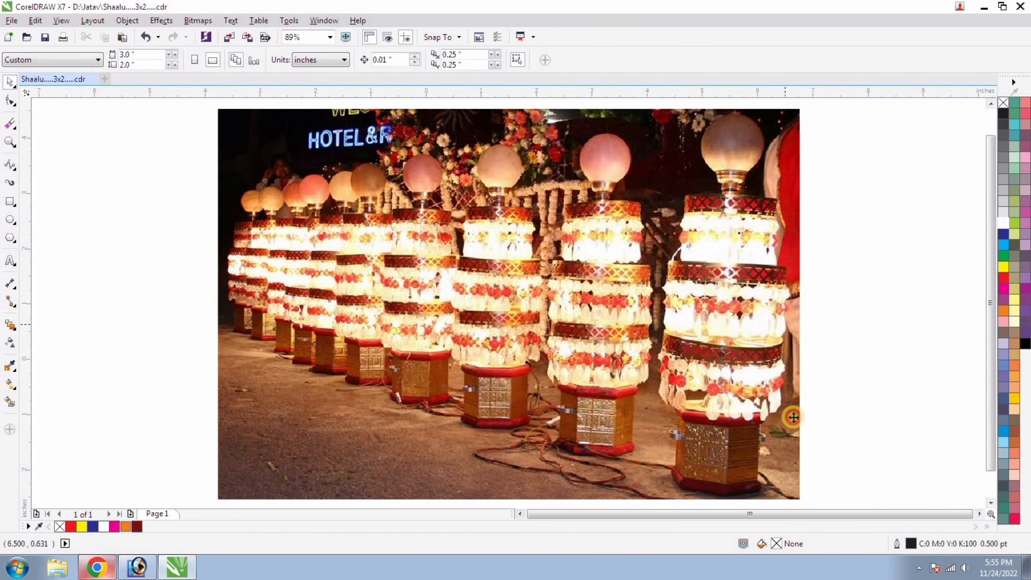
# Scale the decorative road-light picture to about 0.89 x 0.6 inches and centre it on the second frame.
pyautogui.moveTo(806, 503); pyautogui.dragTo(527, 315)
pyautogui.scroll(3, 508, 304)
pyautogui.keyDown('shift'); pyautogui.click(426, 371); pyautogui.keyUp('shift')
pyautogui.press('c')
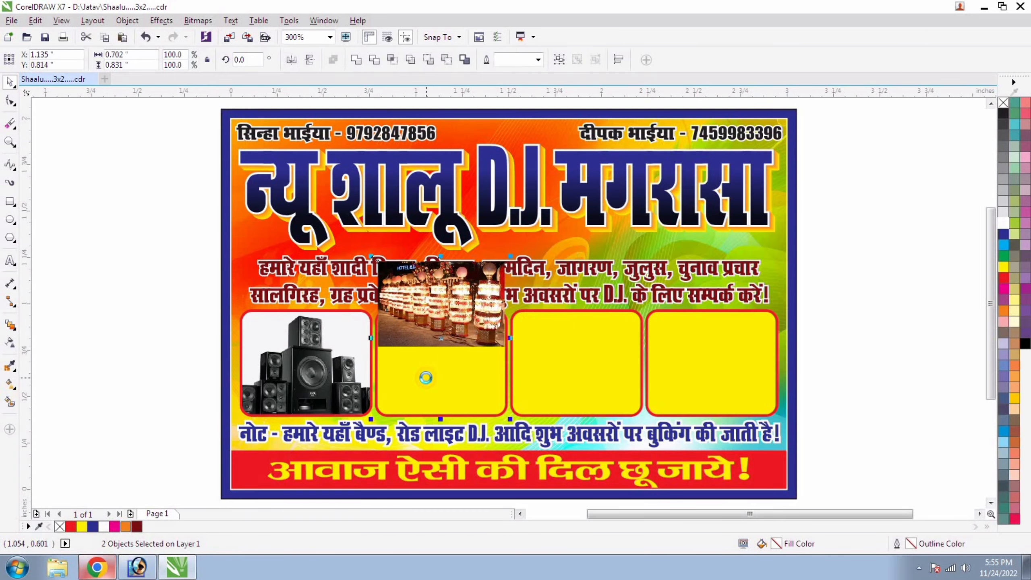
pyautogui.press('e')
pyautogui.keyDown('shift'); pyautogui.click(467, 316); pyautogui.keyUp('shift')
pyautogui.moveTo(508, 412); pyautogui.dragTo(524, 425)
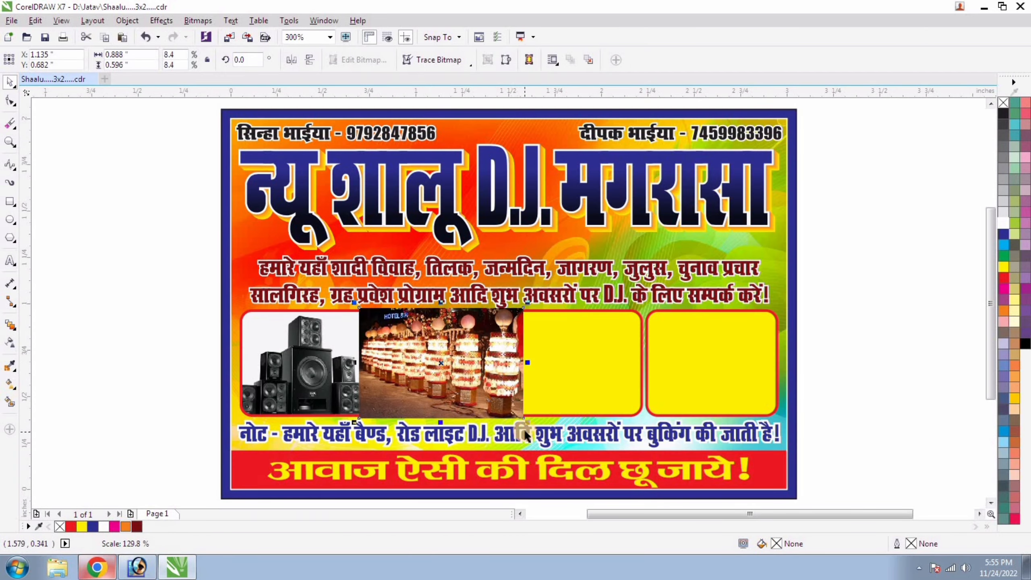
# Send the road-light picture to the back and PowerClip it inside the second frame.
pyautogui.hotkey('shift', 'pagedown')
pyautogui.hotkey('alt', 'j')
pyautogui.press('w')
pyautogui.press('p')
pyautogui.click(452, 370)
# Paste the brass band picture onto the page and scale it down towards the size of the third frame.
pyautogui.hotkey('ctrl', 'v')
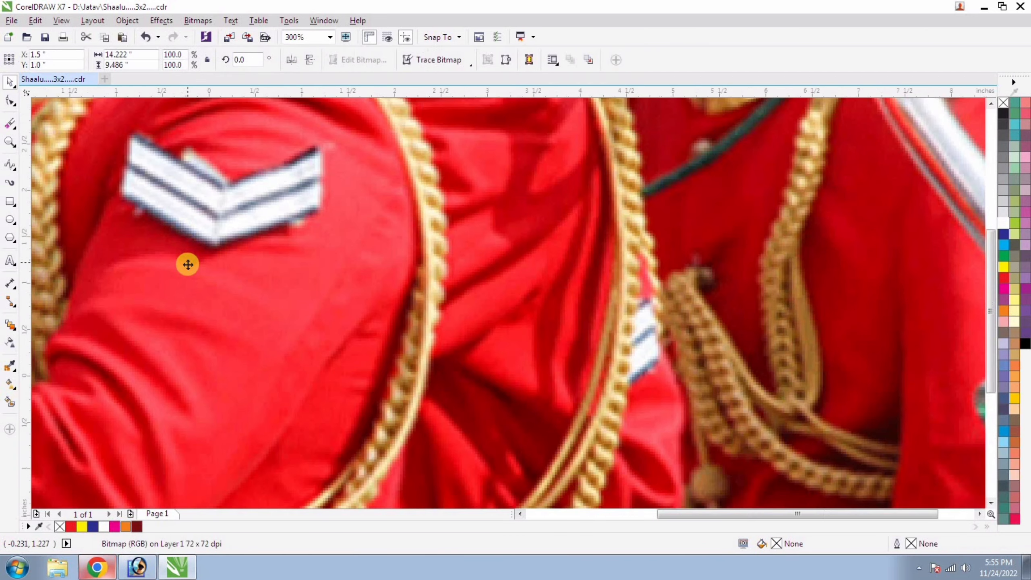
pyautogui.hotkey('shift', 'F2')
pyautogui.moveTo(802, 499); pyautogui.dragTo(614, 341)
pyautogui.scroll(-1, 618, 342)
pyautogui.press('F4')
# Size the brass band picture to about 0.87 x 0.58 inches and centre it on the third frame.
pyautogui.moveTo(699, 431); pyautogui.dragTo(655, 438)
pyautogui.keyDown('shift'); pyautogui.click(614, 357); pyautogui.keyUp('shift')
pyautogui.press('c')
pyautogui.press('e')
pyautogui.keyDown('shift'); pyautogui.click(633, 323); pyautogui.keyUp('shift')
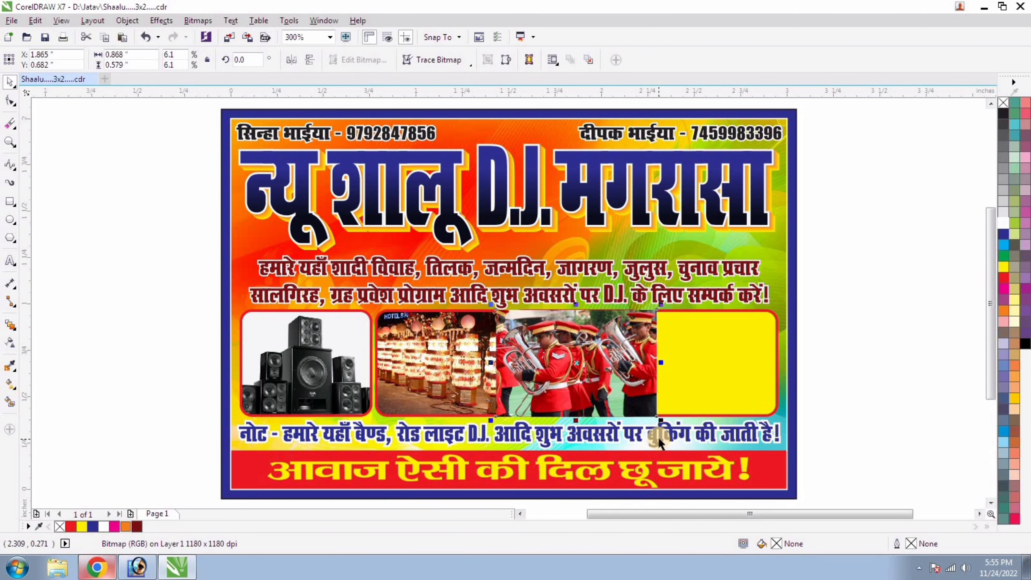
# PowerClip the brass band picture inside the third frame.
pyautogui.hotkey('alt', 'j')
pyautogui.press('w')
pyautogui.press('p')
pyautogui.click(625, 406)
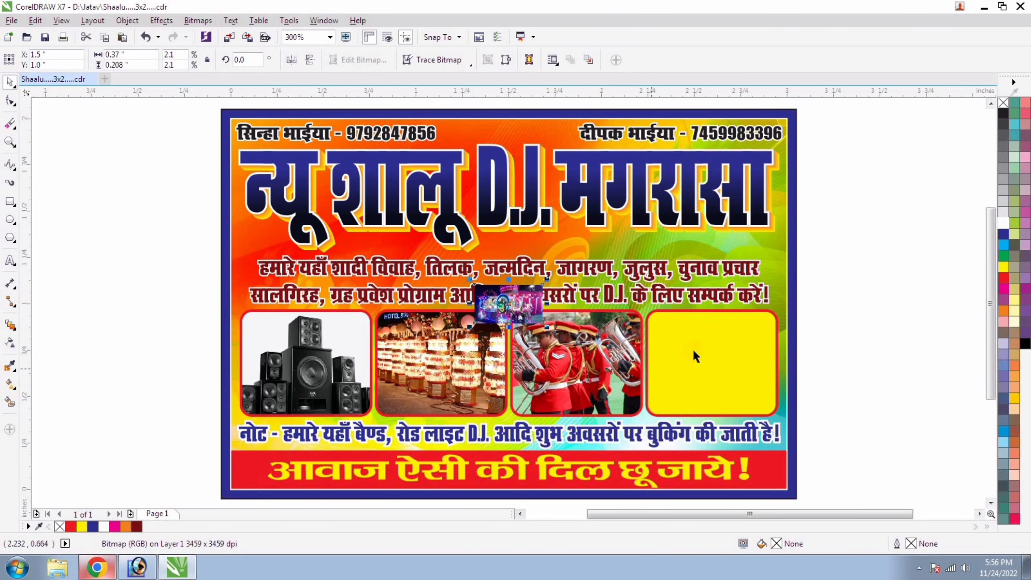
# Centre the illuminated carriage picture on the fourth frame and enlarge it to cover the whole frame.
pyautogui.keyDown('shift'); pyautogui.click(698, 357); pyautogui.keyUp('shift')
pyautogui.press('c')
pyautogui.press('e')
pyautogui.keyDown('shift'); pyautogui.click(687, 324); pyautogui.keyUp('shift')
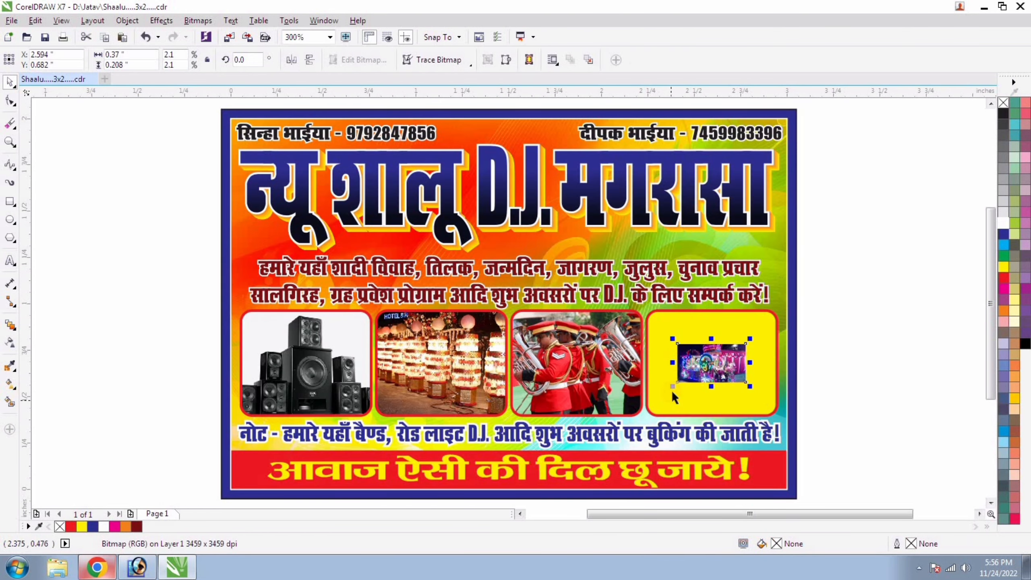
pyautogui.moveTo(661, 405); pyautogui.dragTo(613, 483)
pyautogui.moveTo(809, 361); pyautogui.dragTo(796, 373)
# Send the carriage picture to the back, PowerClip it inside the fourth frame, and preview the finished banner full screen.
pyautogui.hotkey('shift', 'pagedown')
pyautogui.hotkey('alt', 'j')
pyautogui.press('w')
pyautogui.press('p')
pyautogui.click(748, 350)
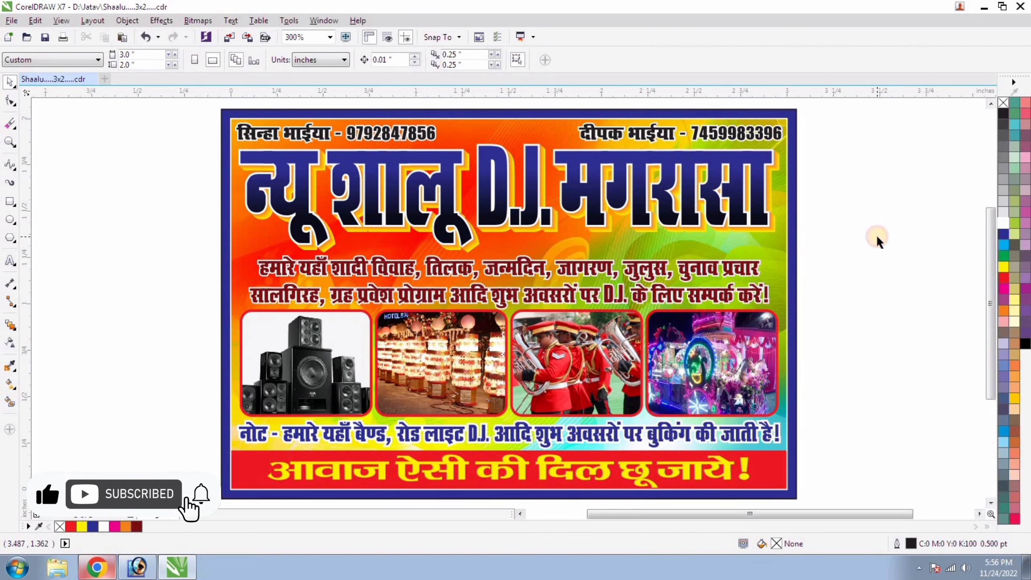
pyautogui.press('F9')
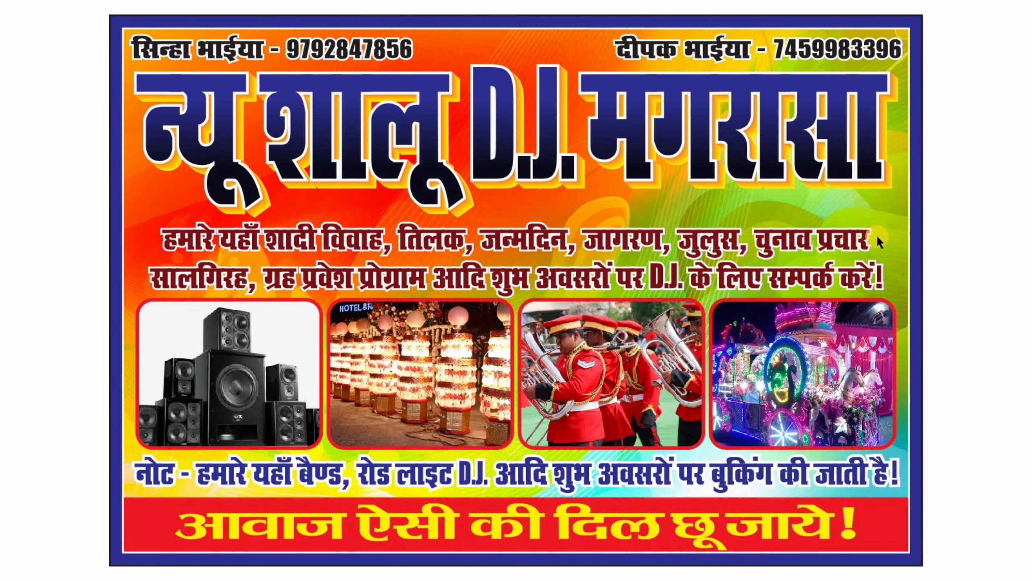